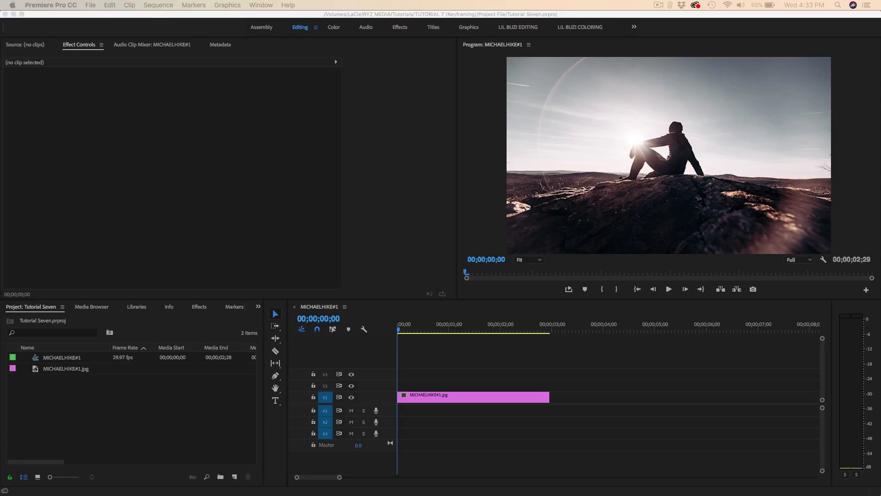
# Select the MICHAELHIKE#1.jpg clip in the sequence and widen the keyframe area beside its effect properties
pyautogui.click(334, 293)
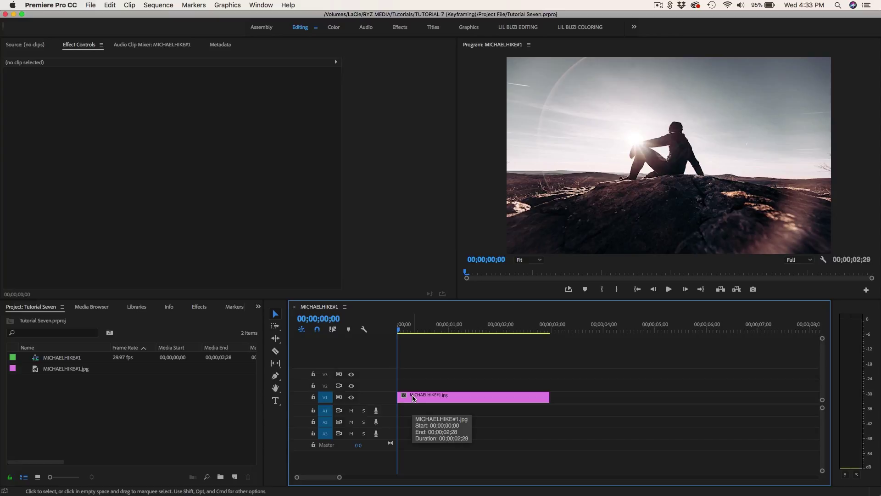
pyautogui.click(414, 398)
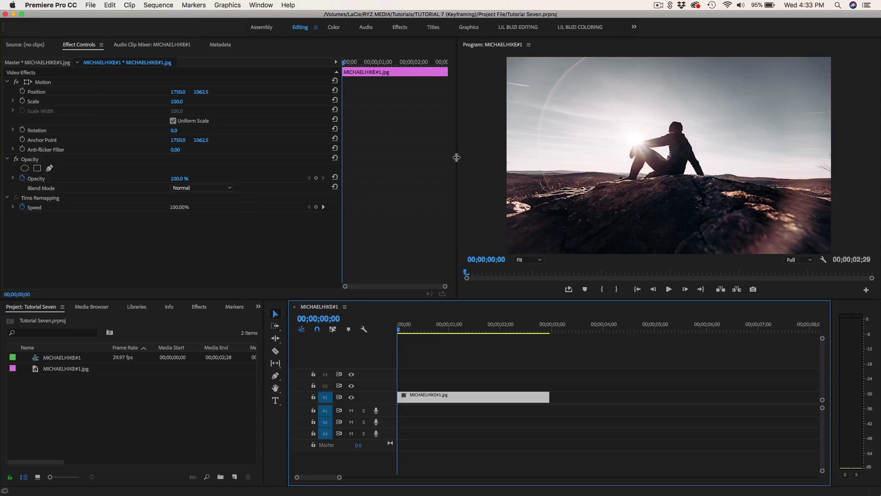
pyautogui.moveTo(342, 206); pyautogui.dragTo(225, 205)
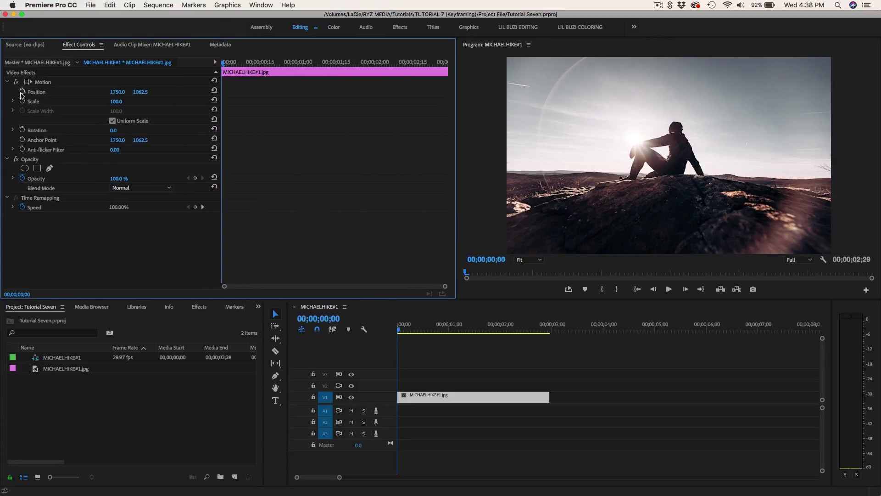
# Play the sequence from the beginning to preview the clip and return the playhead to 00;00;00;00
pyautogui.click(399, 331)
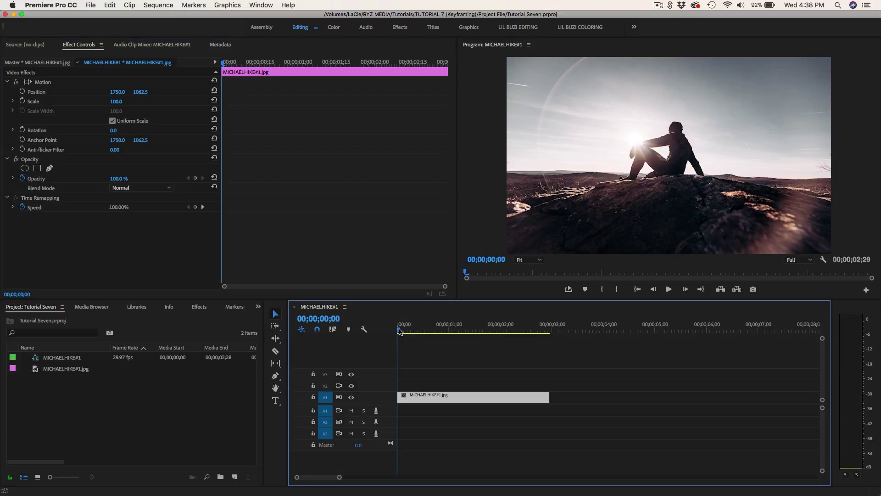
pyautogui.press('space')
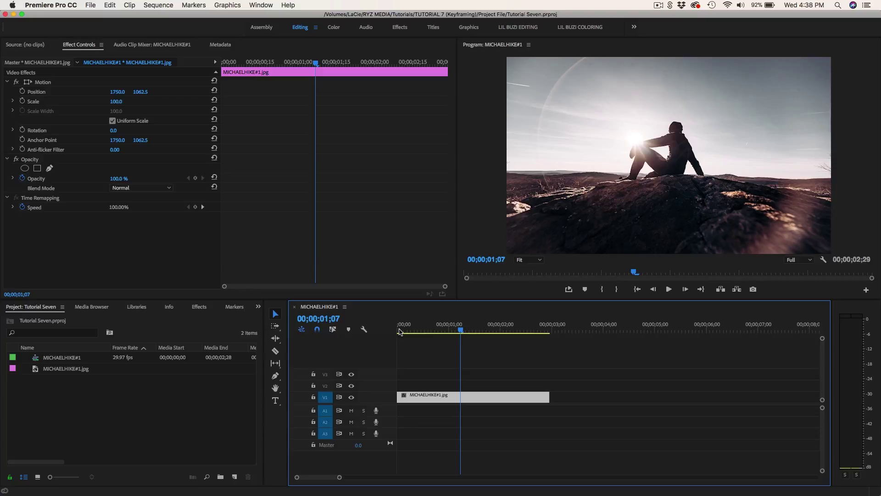
pyautogui.moveTo(399, 331); pyautogui.dragTo(376, 337)
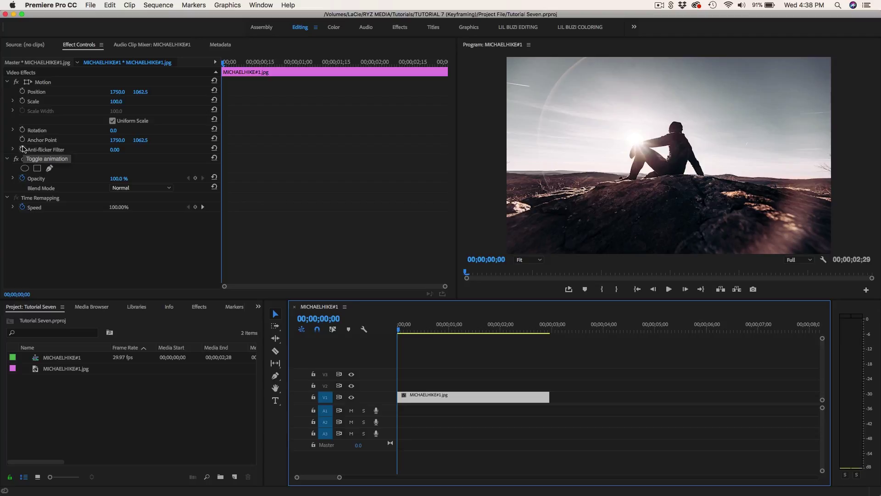
# Turn on Position animation at 00;00;00;00 and add a second Position keyframe at 00;00;02;02
pyautogui.click(22, 91)
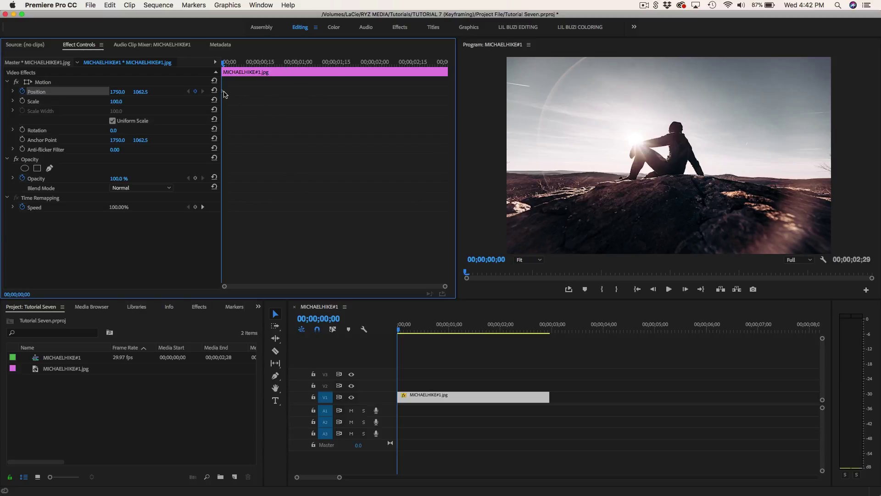
pyautogui.moveTo(224, 64); pyautogui.dragTo(379, 65)
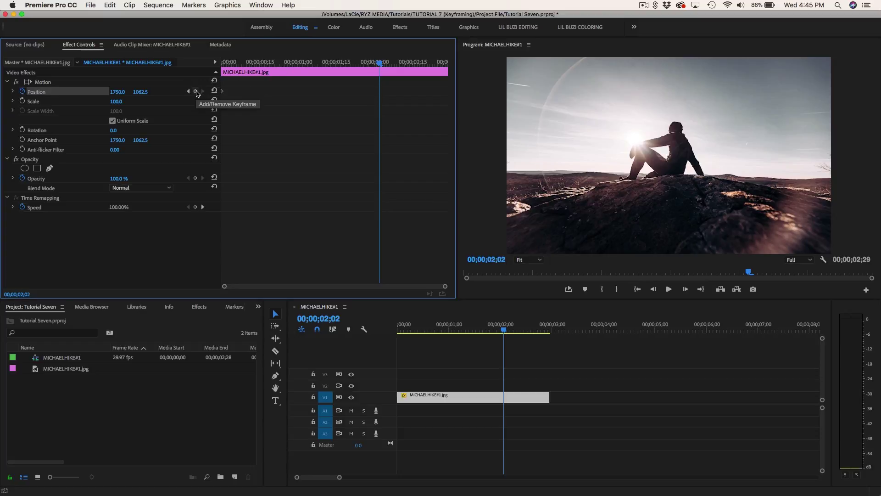
pyautogui.click(196, 92)
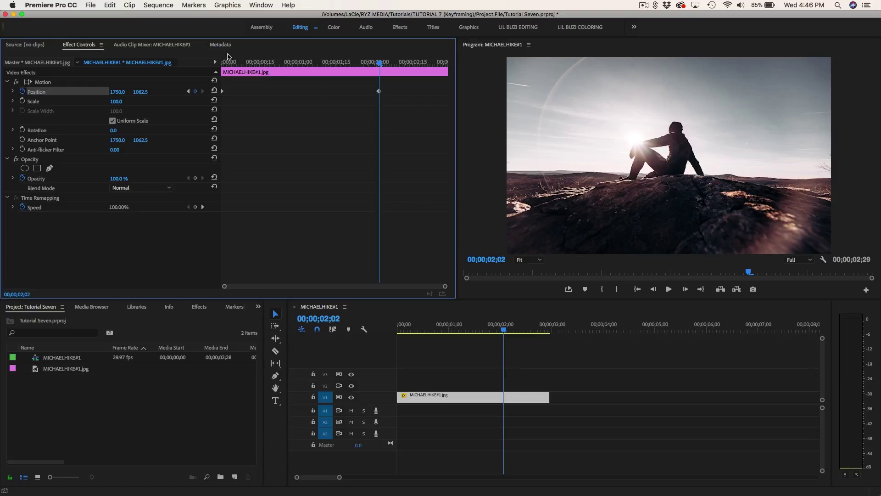
# Play the clip from its start to check the two Position keyframes, and park the playhead at 00;00;00;29
pyautogui.moveTo(231, 64); pyautogui.dragTo(205, 67)
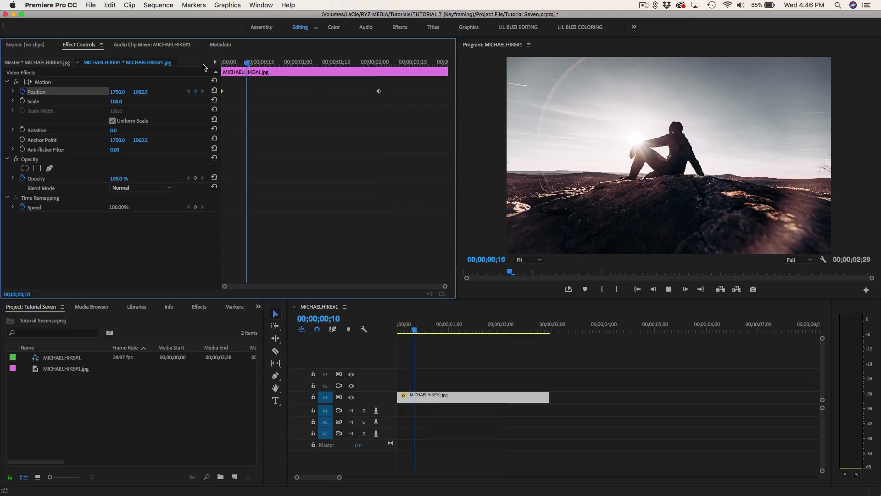
pyautogui.press('space')
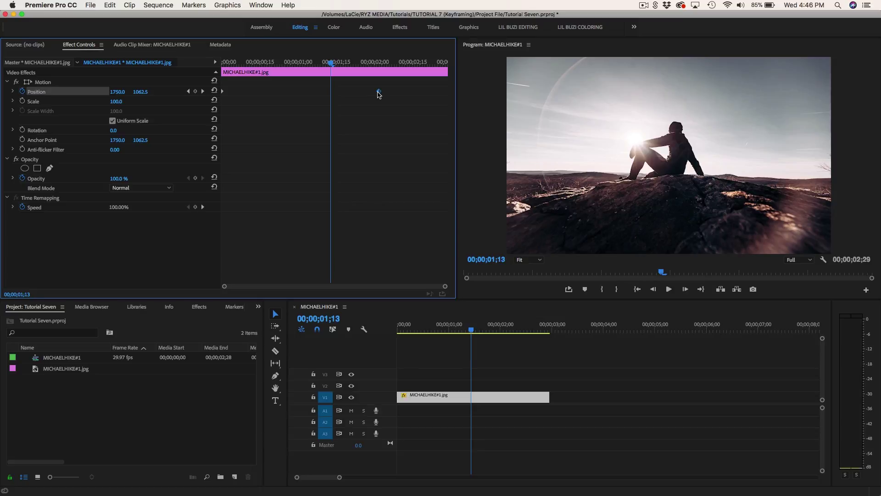
pyautogui.click(285, 63)
pyautogui.moveTo(287, 64)
pyautogui.mouseDown()
pyautogui.moveTo(337, 65)
pyautogui.moveTo(295, 64)
pyautogui.mouseUp()
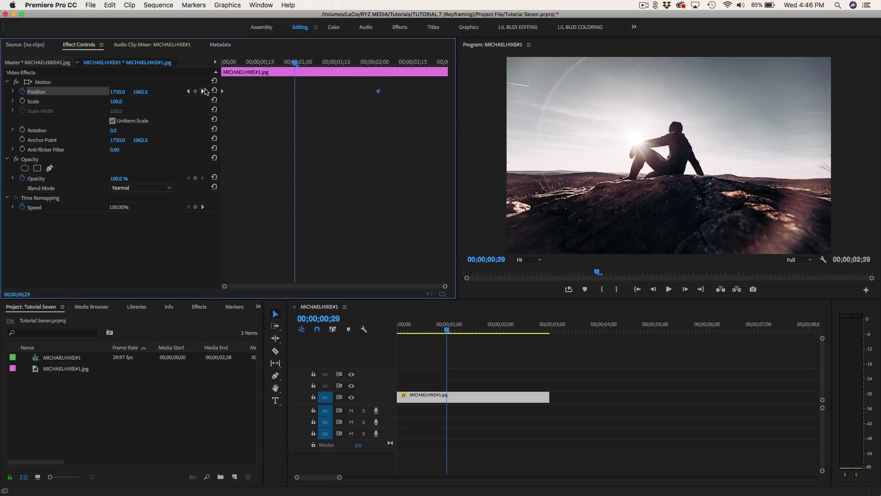
# Jump between the Position keyframes and set the horizontal Position to 3075 at the 00;00;02;02 keyframe
pyautogui.click(188, 91)
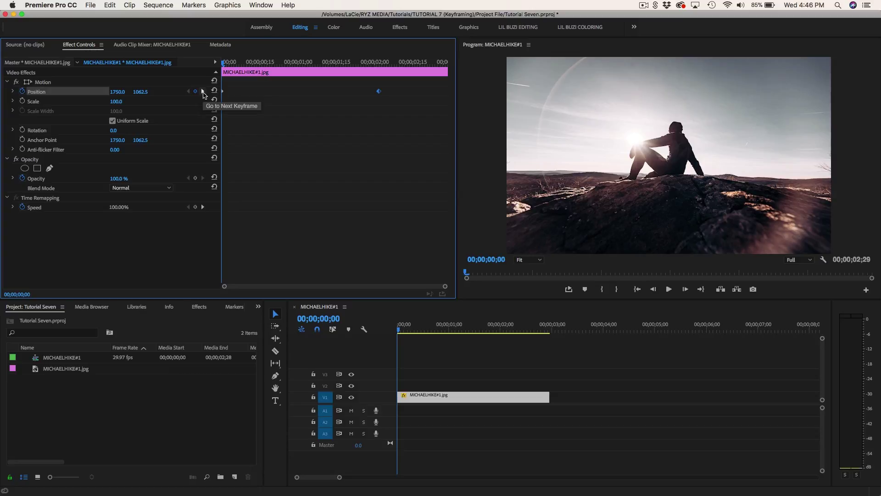
pyautogui.click(203, 92)
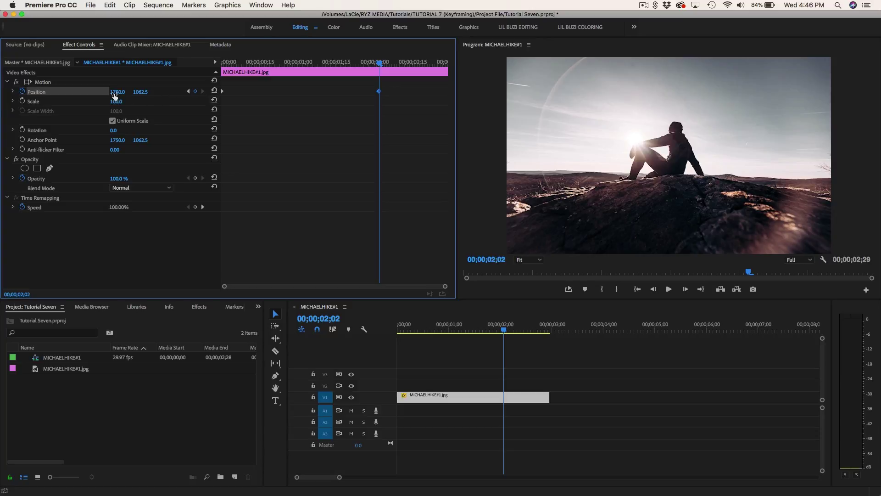
pyautogui.moveTo(113, 93); pyautogui.dragTo(215, 93)
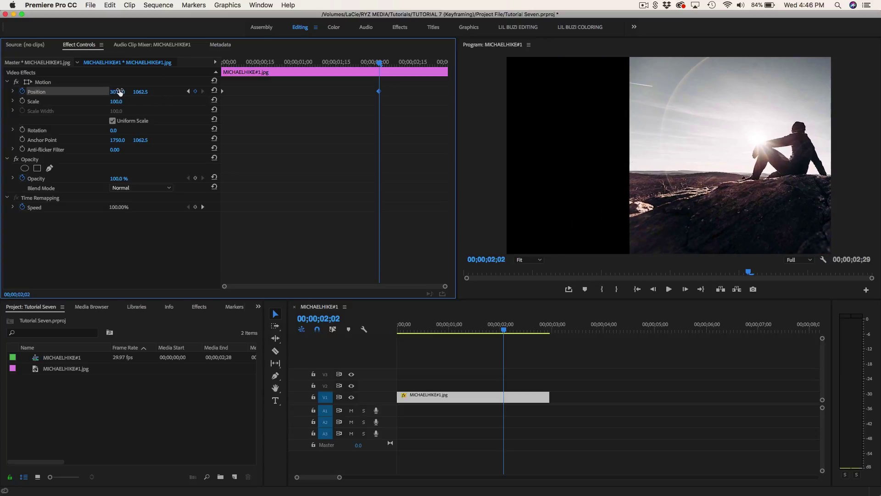
# Play the sideways Position animation from the start and return the playhead to 00;00;00;00
pyautogui.click(225, 63)
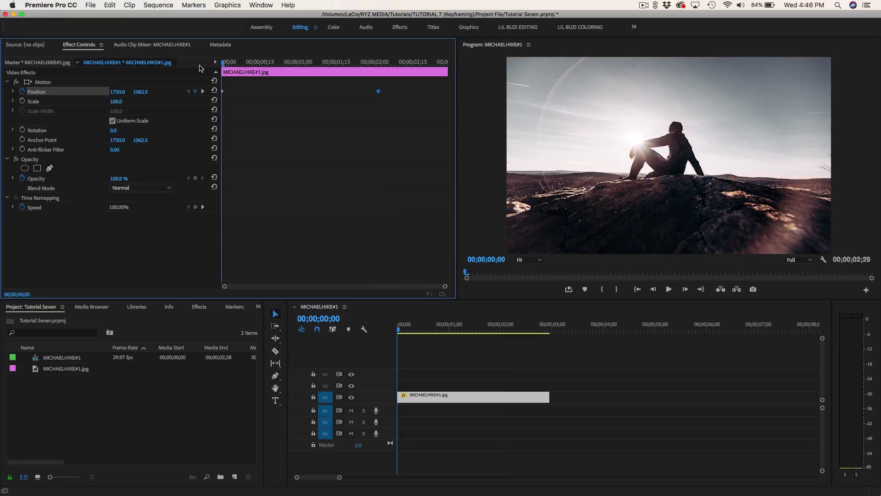
pyautogui.press('space')
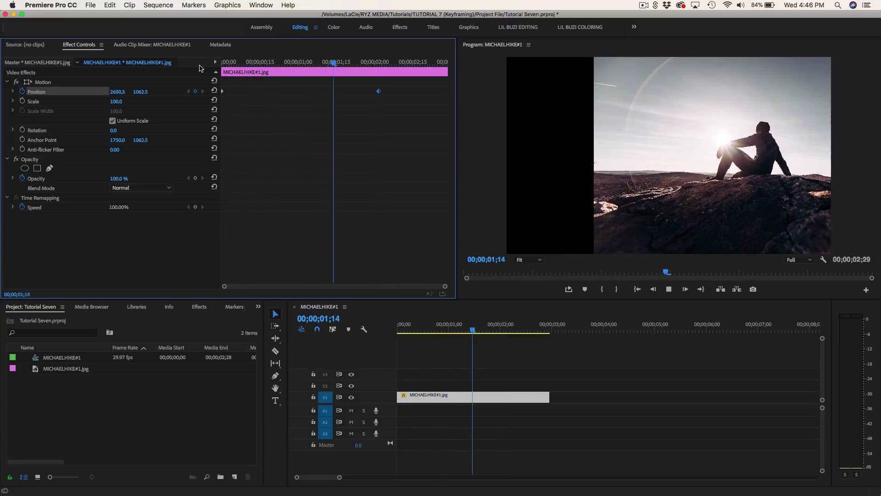
pyautogui.press('space')
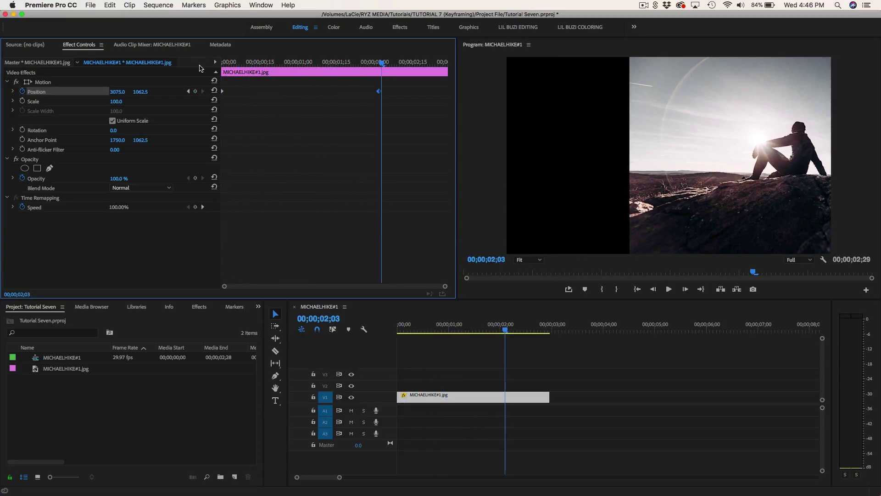
pyautogui.click(239, 63)
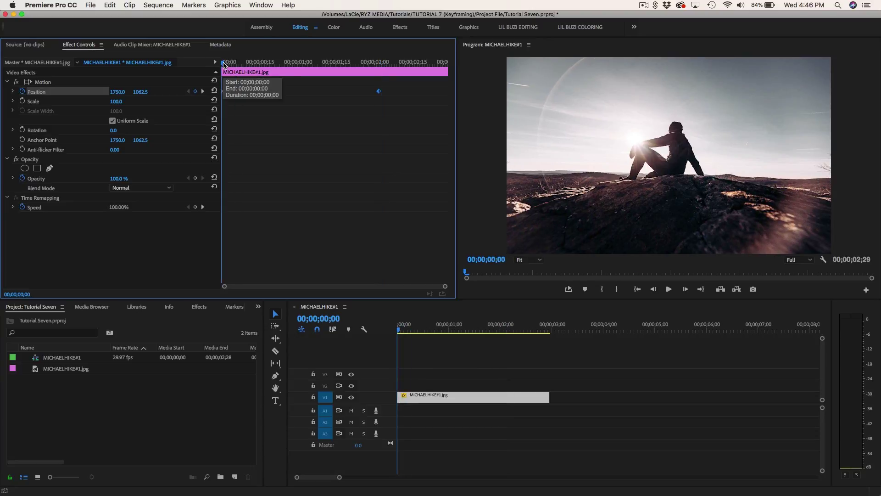
# Set the vertical Position to 2176.5 at 00;00;00;29 and play the animation from the start
pyautogui.click(280, 63)
pyautogui.moveTo(286, 70); pyautogui.dragTo(299, 72)
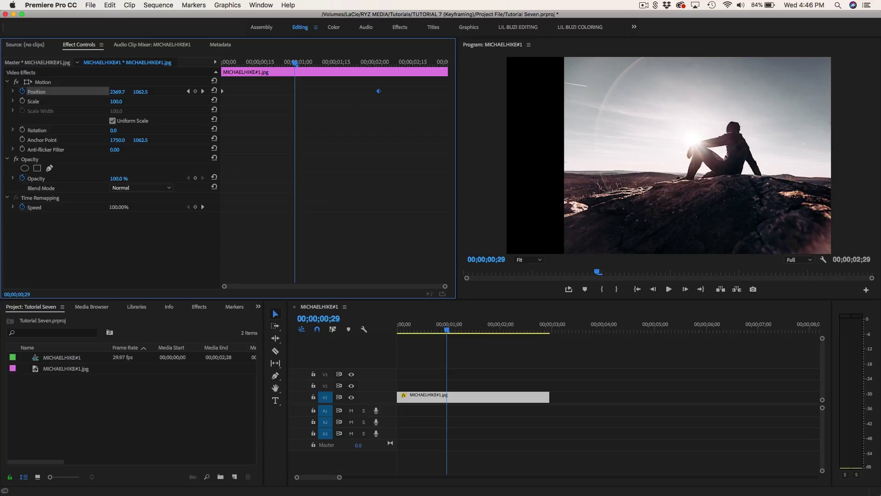
pyautogui.moveTo(139, 92); pyautogui.dragTo(165, 92)
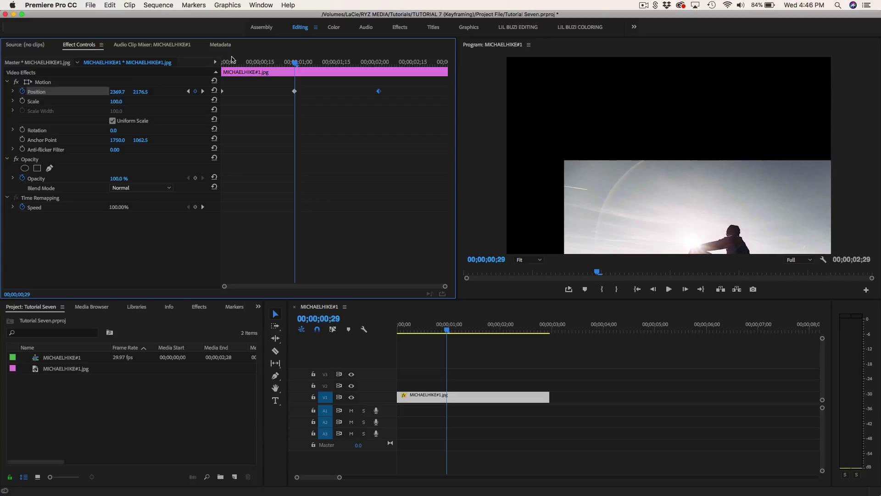
pyautogui.moveTo(238, 60); pyautogui.dragTo(204, 65)
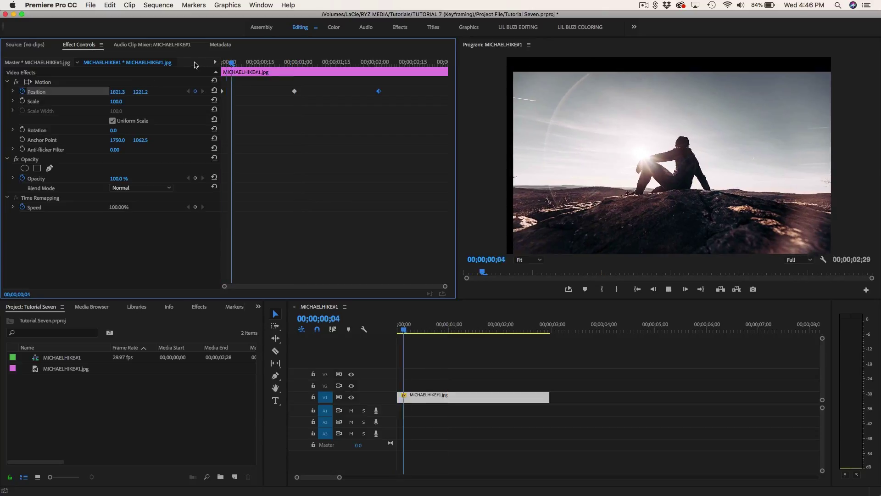
pyautogui.press('space')
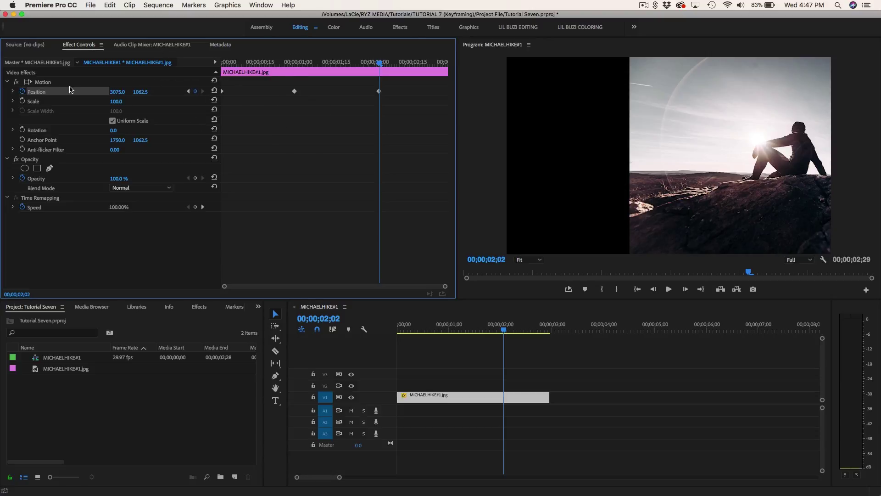
# Return the playhead to 00;00;00;00 and turn off Position animation, deleting all existing Position keyframes
pyautogui.click(22, 92)
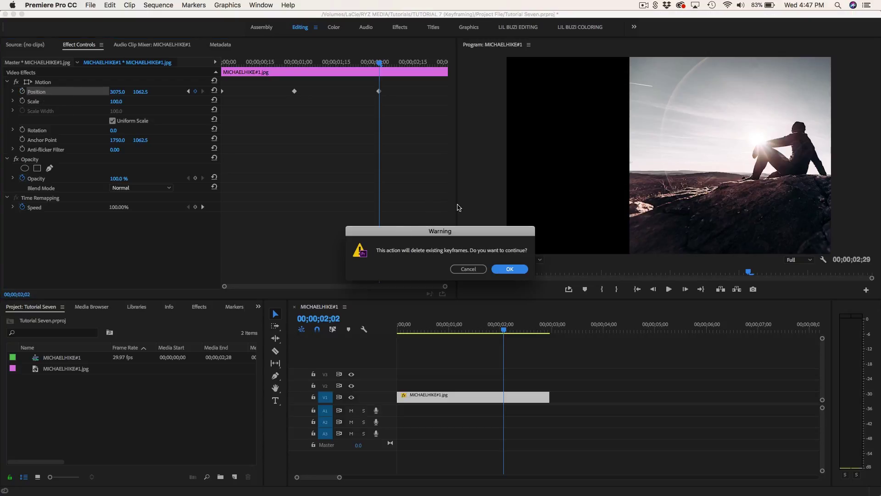
pyautogui.click(509, 269)
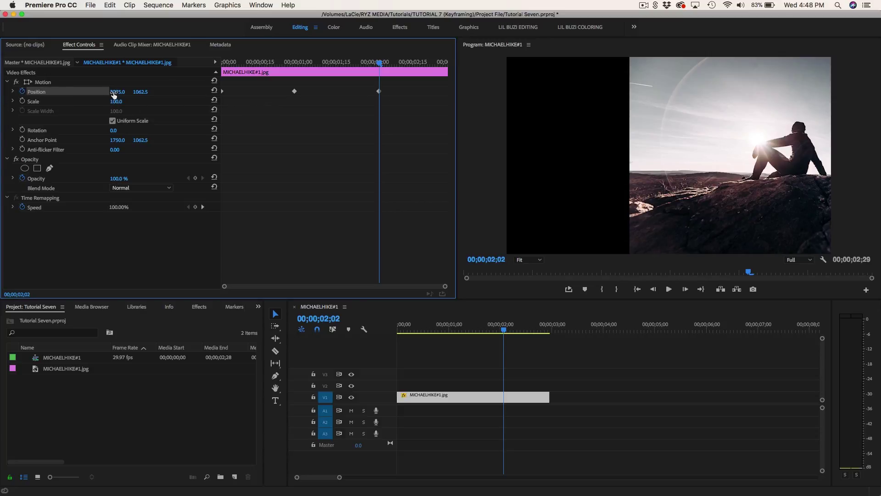
pyautogui.moveTo(379, 65); pyautogui.dragTo(223, 65)
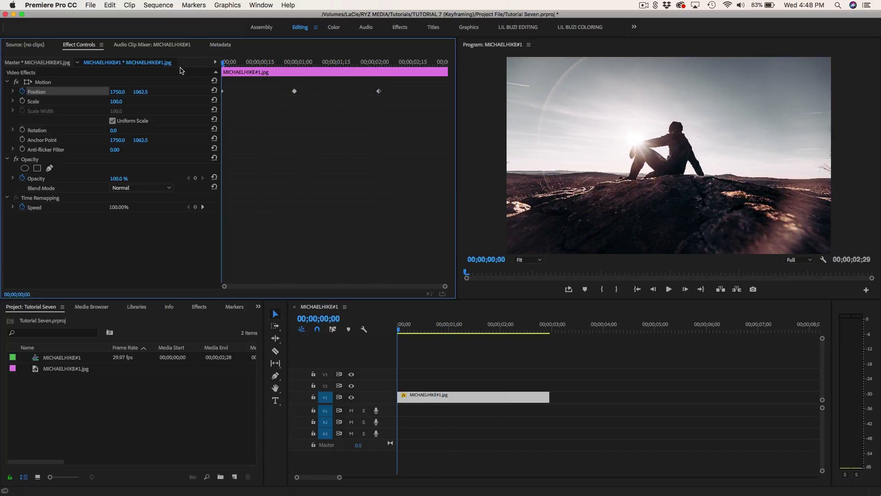
pyautogui.click(22, 91)
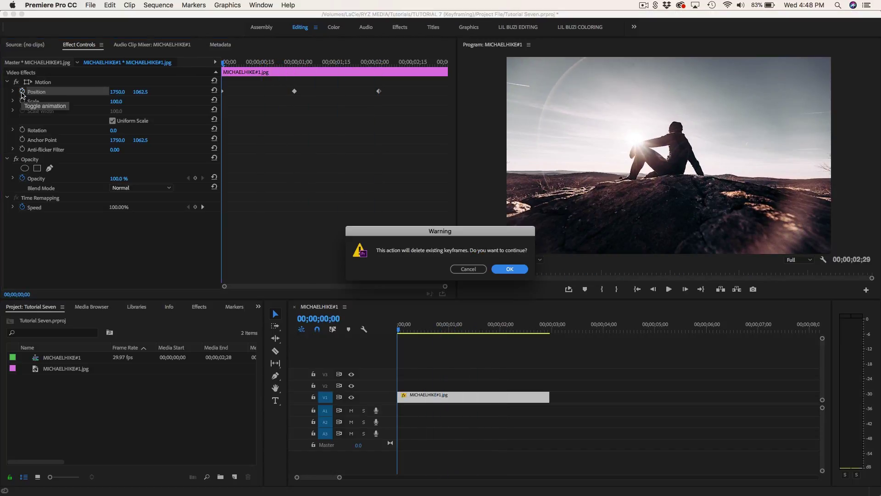
pyautogui.click(510, 269)
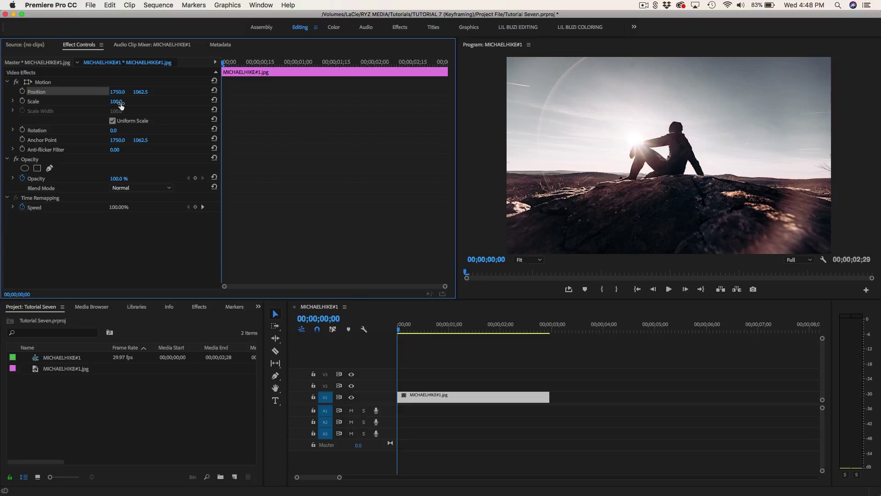
# Select the clip's Motion effect and turn on Position animation with a keyframe at 00;00;00;00
pyautogui.click(42, 82)
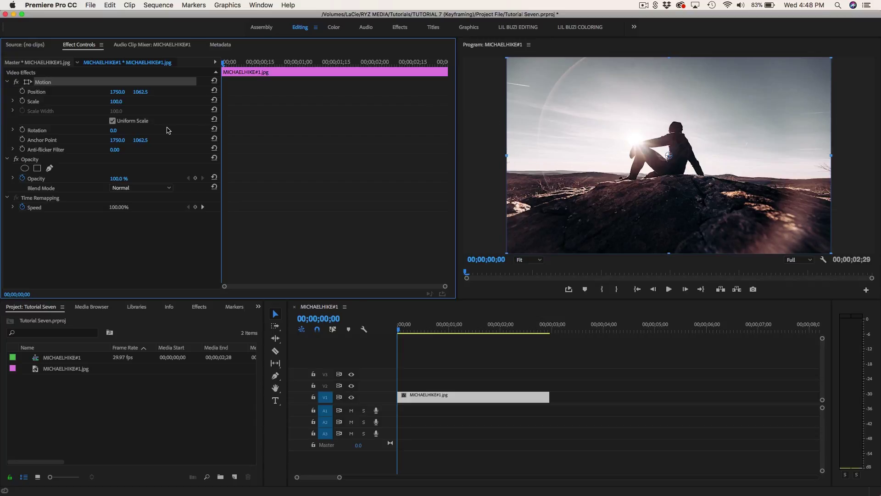
pyautogui.click(22, 92)
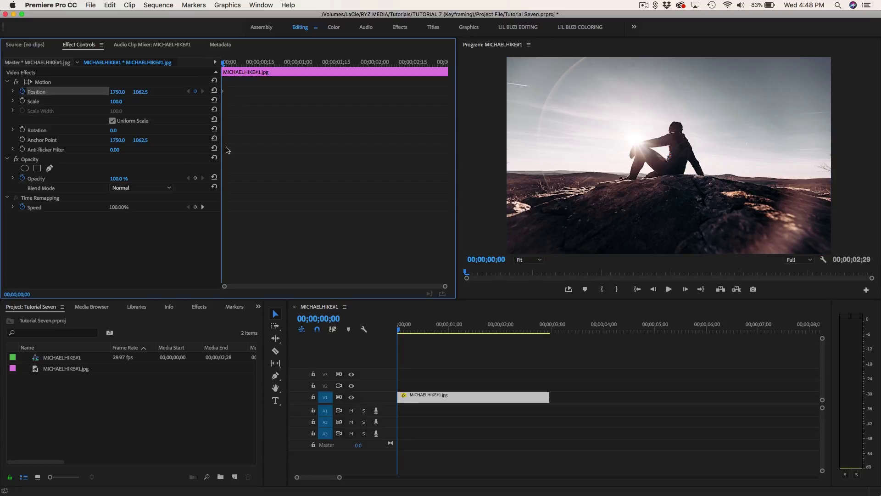
# Move the image within the program frame to Position 3136.1, 1790.6 at 00;00;01;13 using the Motion effect's on-screen outline
pyautogui.moveTo(225, 79); pyautogui.dragTo(325, 76)
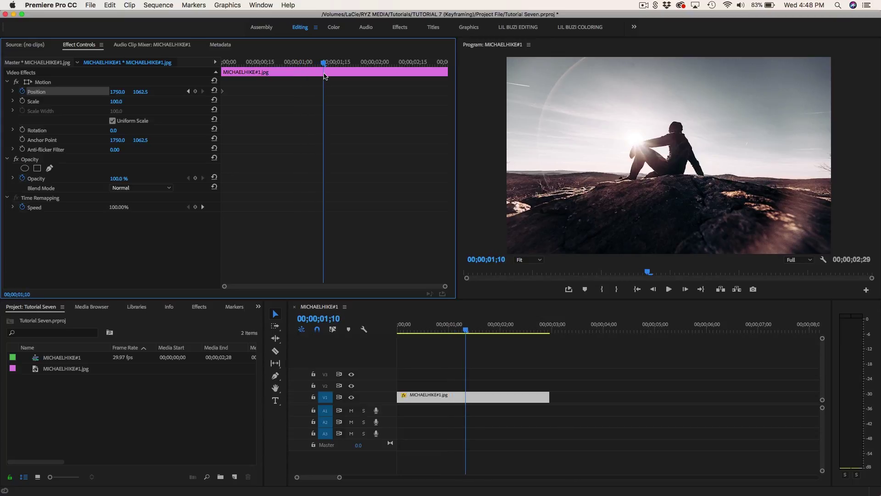
pyautogui.click(559, 141)
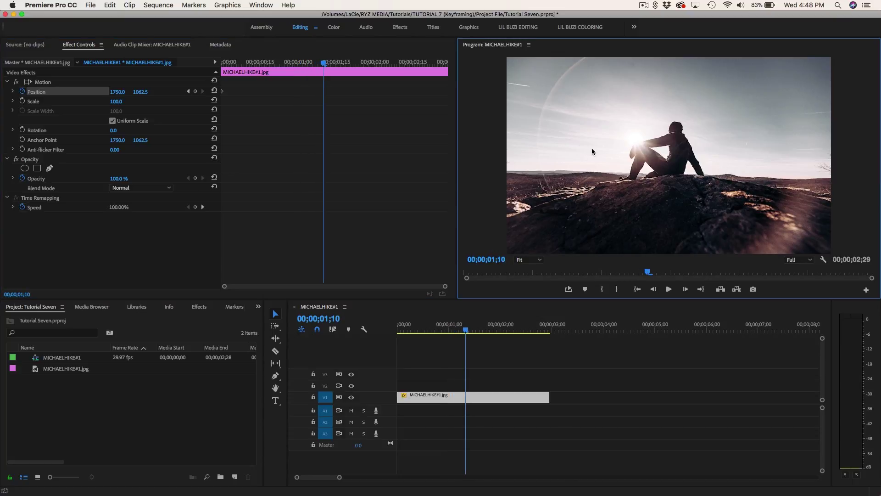
pyautogui.click(40, 82)
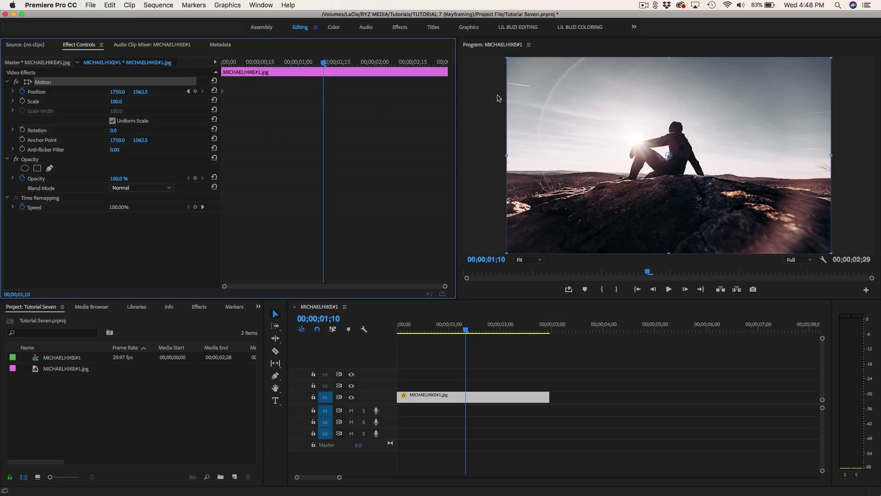
pyautogui.press('Right')
pyautogui.press('Right')
pyautogui.press('Right')
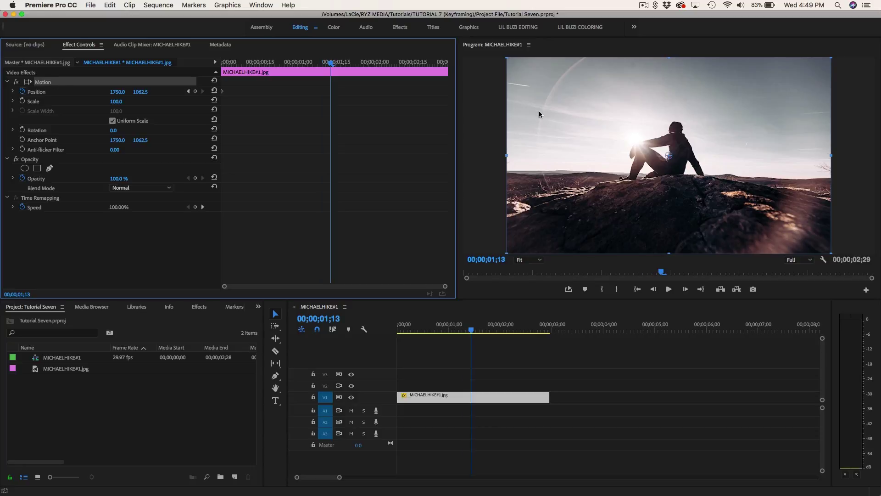
pyautogui.moveTo(538, 111); pyautogui.dragTo(684, 170)
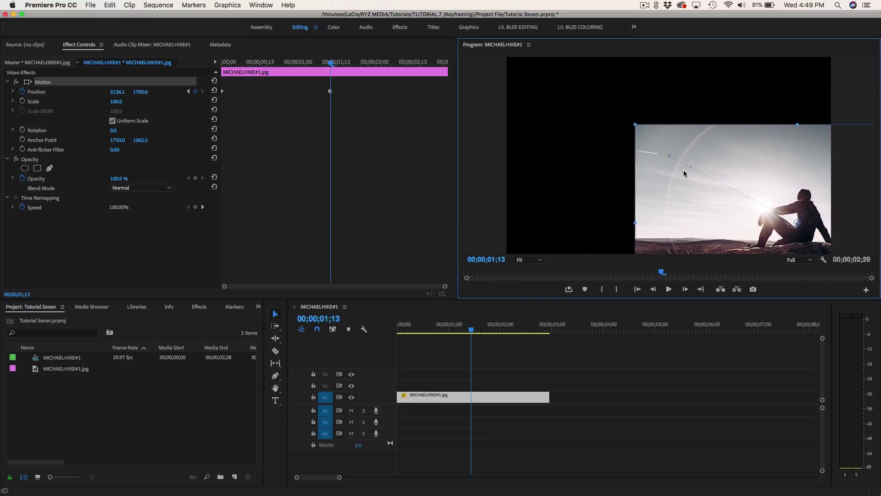
# Play the Position animation from 00;00;00;00 to preview the image's diagonal move
pyautogui.moveTo(228, 64); pyautogui.dragTo(204, 63)
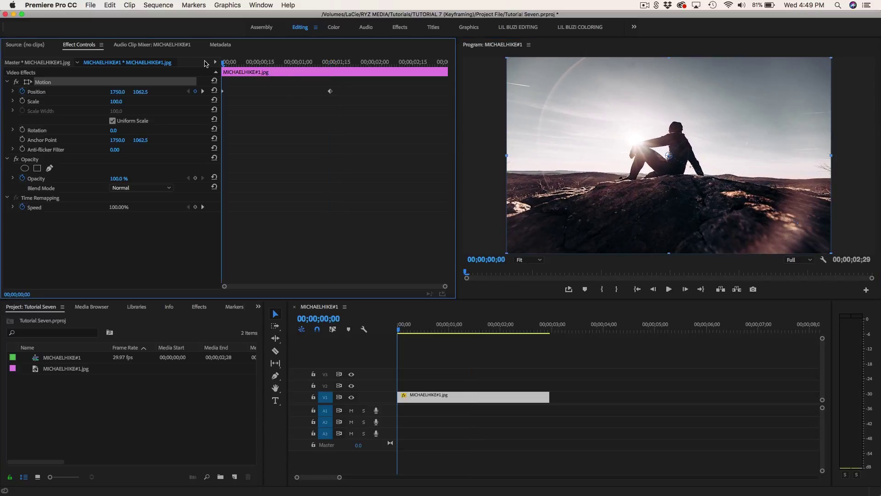
pyautogui.press('space')
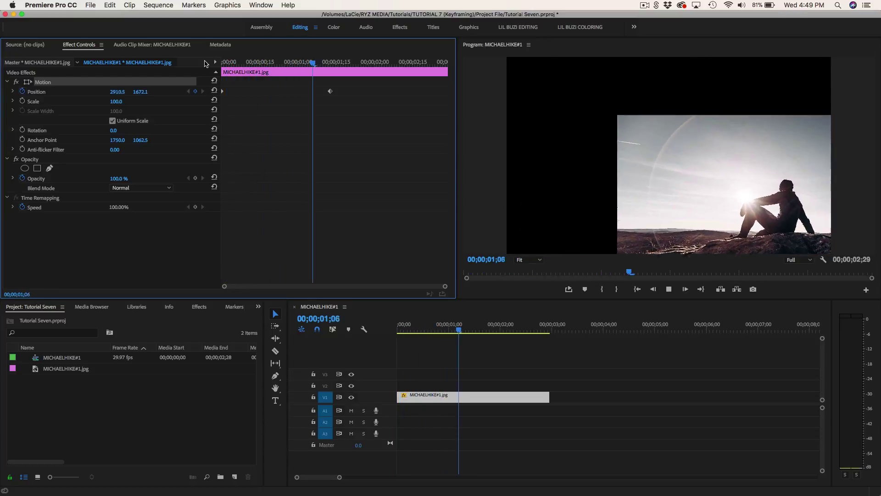
pyautogui.press('space')
# Return the playhead to the clip's start and turn off Position animation, accepting deletion of its keyframes
pyautogui.moveTo(281, 60); pyautogui.dragTo(188, 64)
pyautogui.click(22, 92)
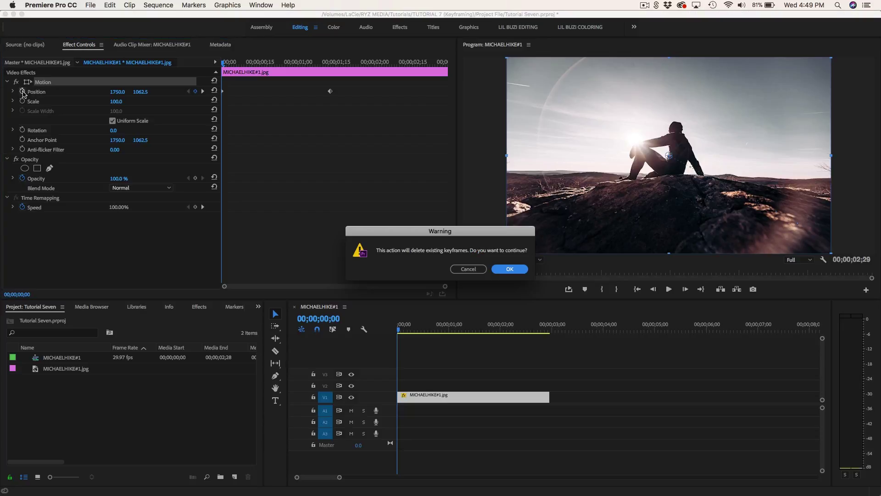
pyautogui.press('Return')
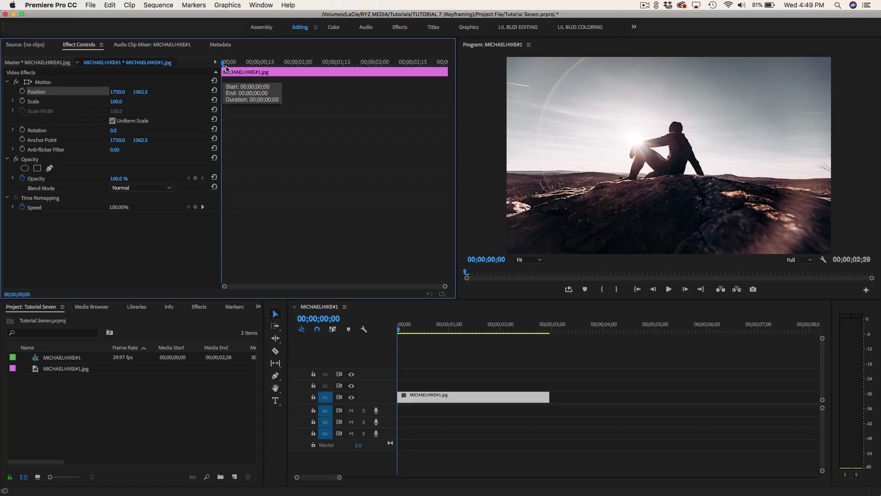
# Turn on Scale animation at 00;00;00;22 and set Scale to 130 at 00;00;01;28
pyautogui.moveTo(252, 63); pyautogui.dragTo(280, 61)
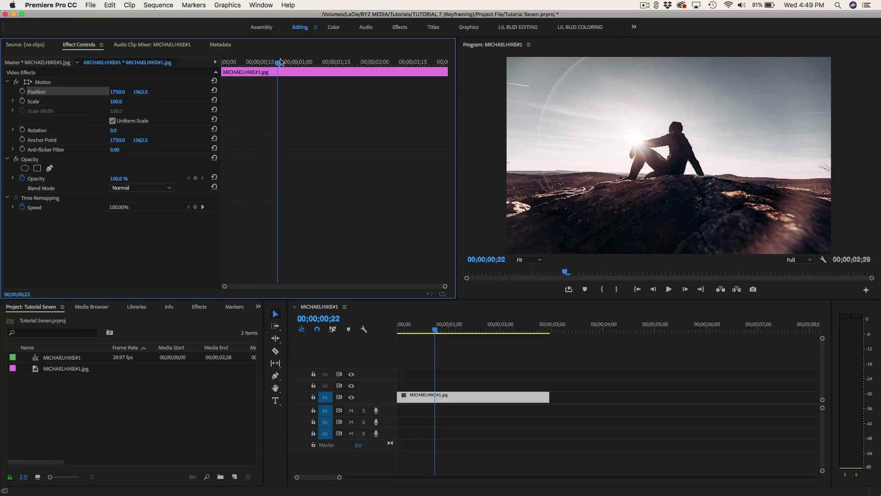
pyautogui.click(22, 102)
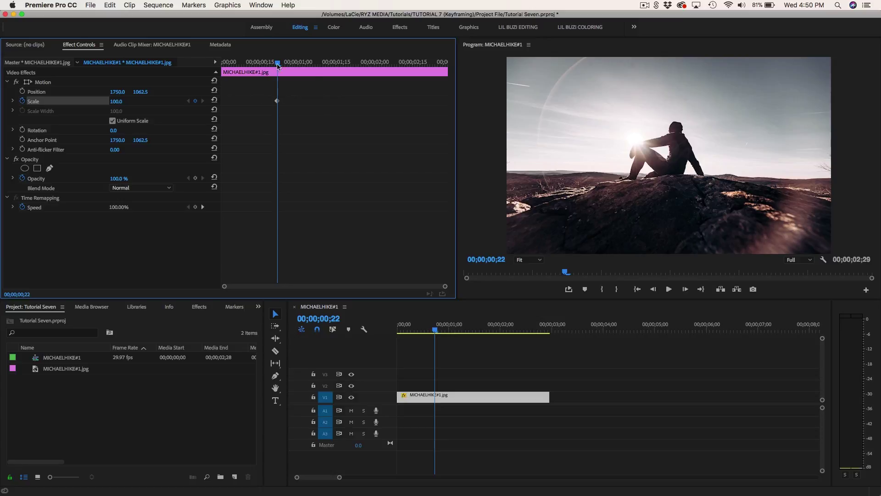
pyautogui.moveTo(278, 64); pyautogui.dragTo(369, 71)
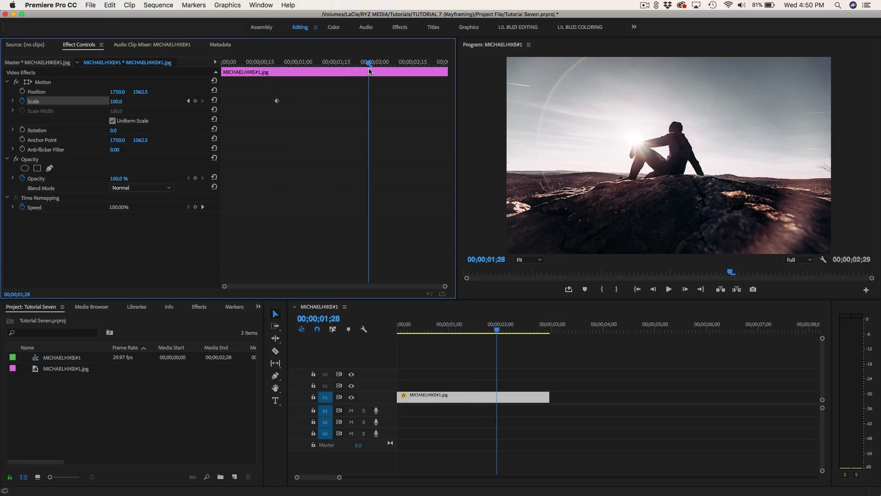
pyautogui.click(121, 101)
pyautogui.write('130')
pyautogui.press('Return')
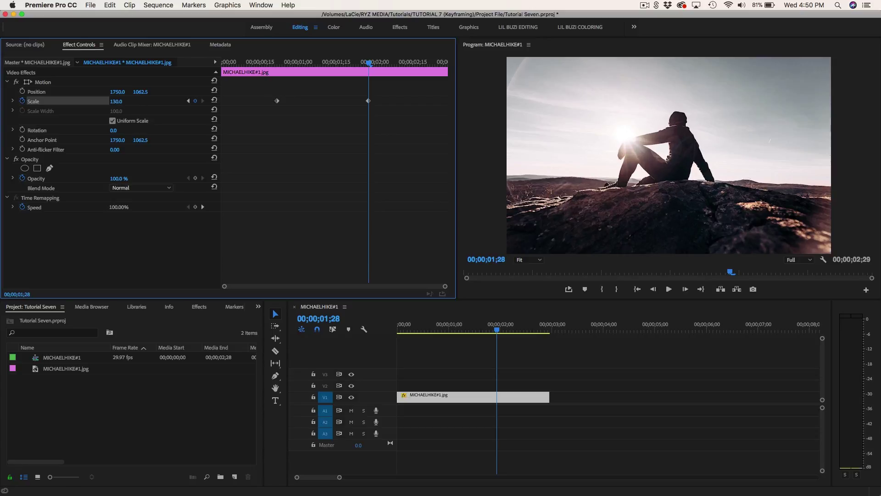
# Play the Scale animation several times from the beginning of the clip to examine the zoom
pyautogui.press('Home')
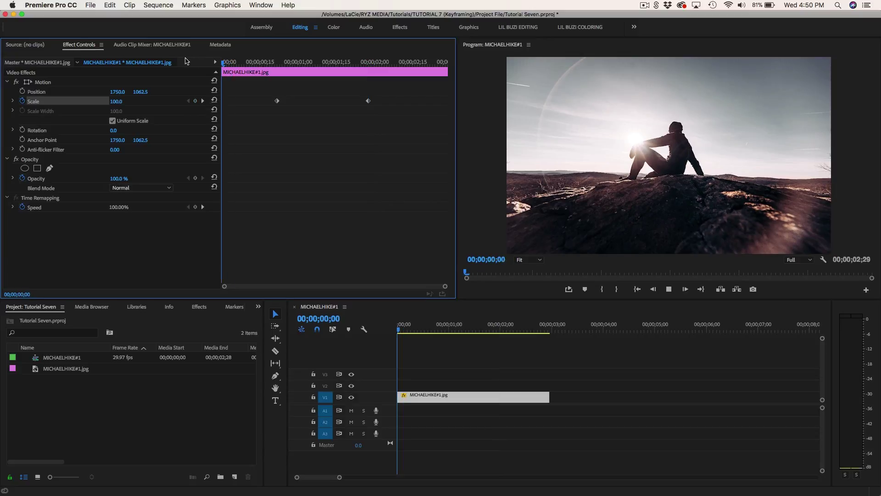
pyautogui.press('space')
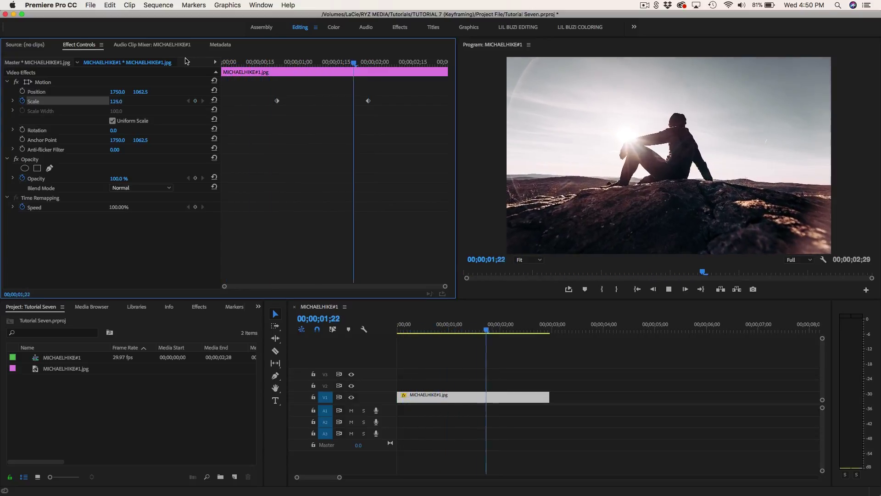
pyautogui.press('Home')
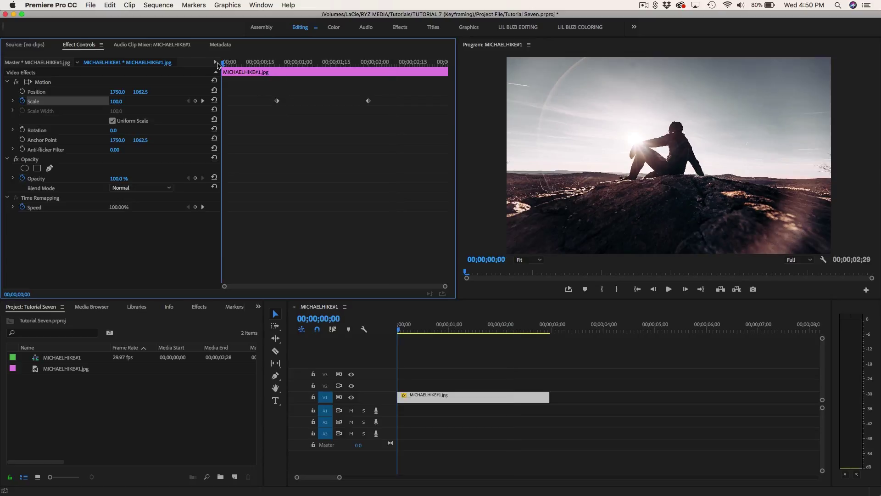
pyautogui.press('space')
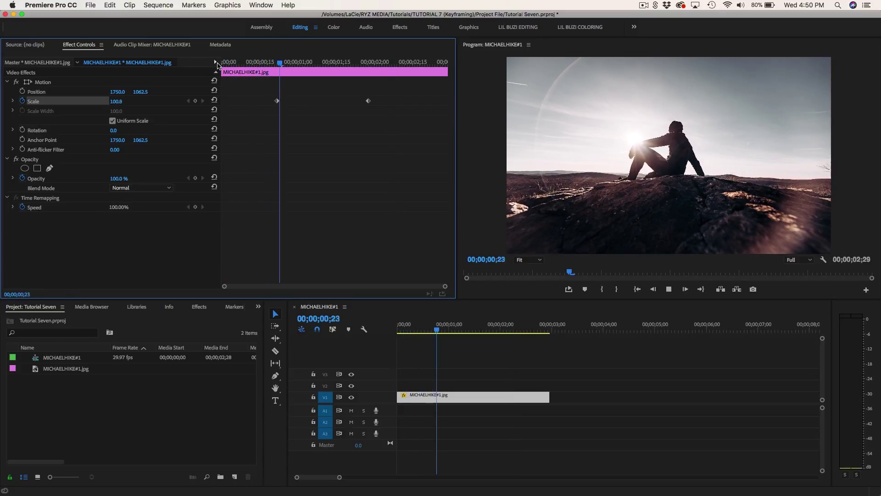
pyautogui.press('space')
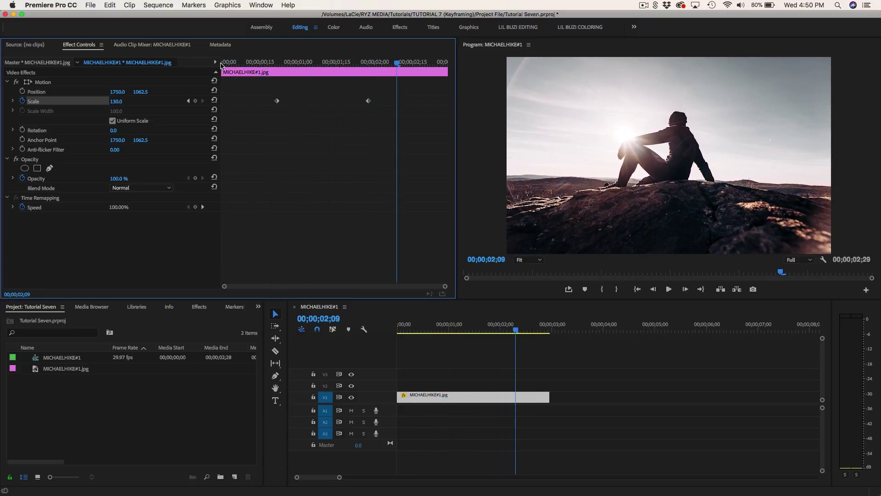
pyautogui.click(232, 62)
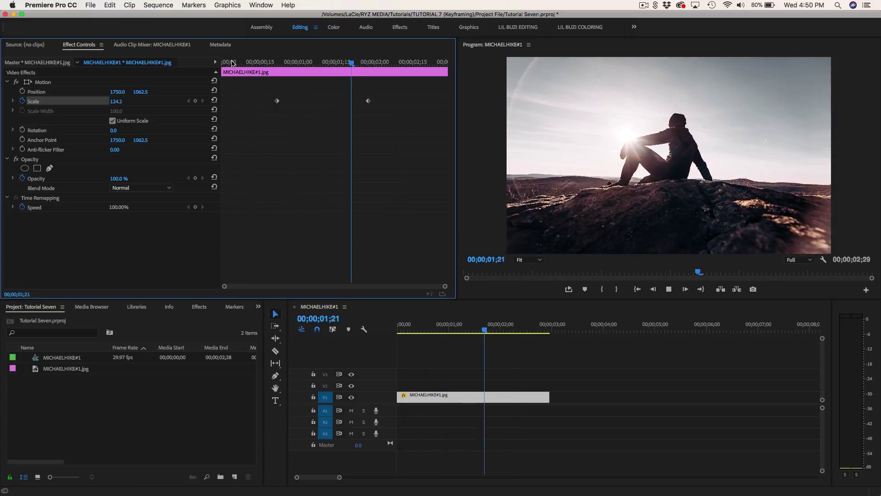
pyautogui.press('space')
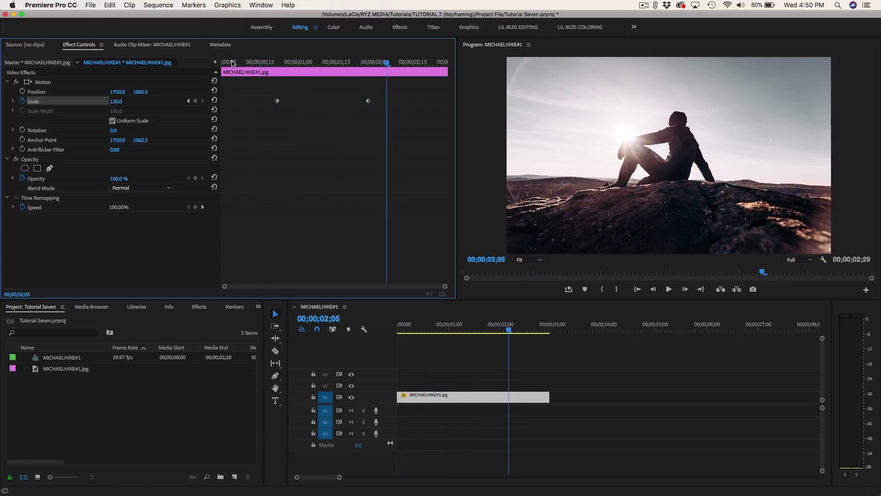
# Select both Scale keyframes, apply Ease In to them, and preview the eased zoom from near the clip's start
pyautogui.click(256, 62)
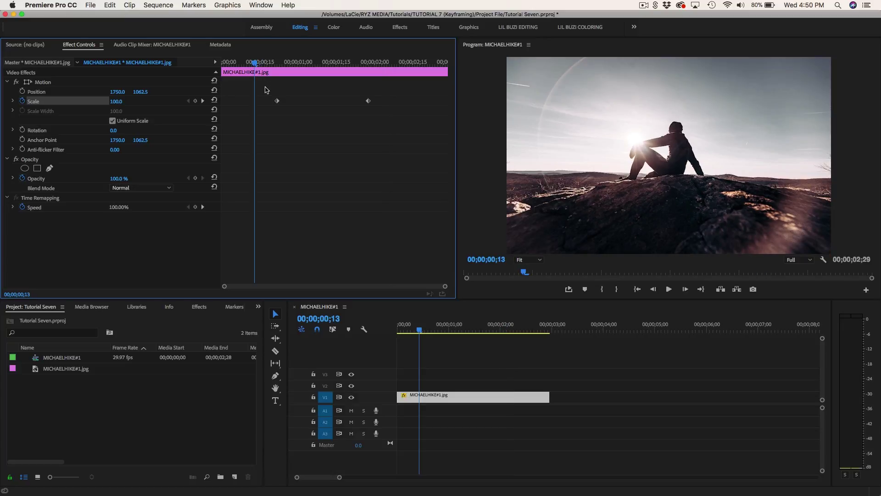
pyautogui.moveTo(264, 86); pyautogui.dragTo(392, 118)
pyautogui.rightClick(276, 101)
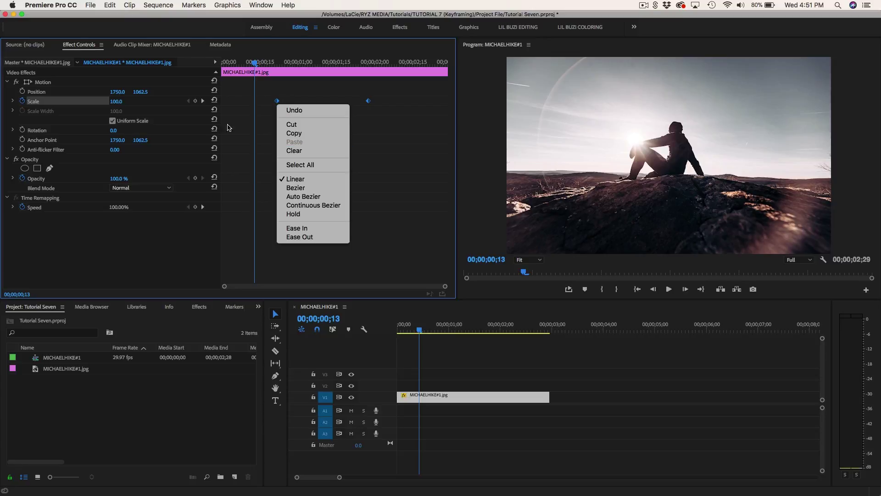
pyautogui.click(296, 228)
pyautogui.moveTo(253, 63); pyautogui.dragTo(234, 63)
pyautogui.press('space')
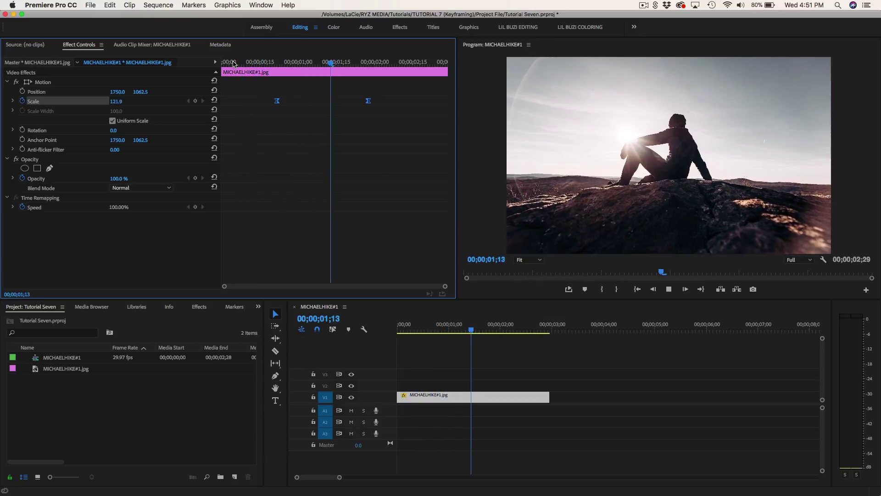
pyautogui.press('space')
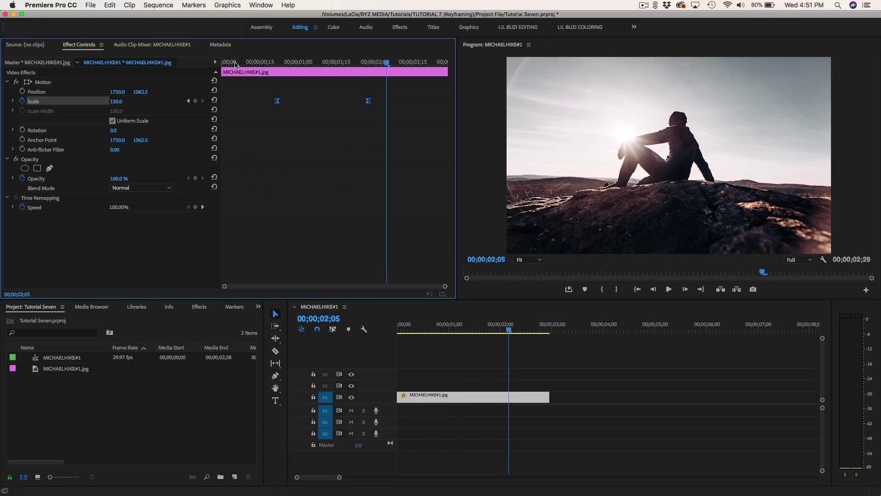
# Preview the zoom with linear keyframes and expand the Scale property's value and velocity graphs
pyautogui.click(235, 64)
pyautogui.press('space')
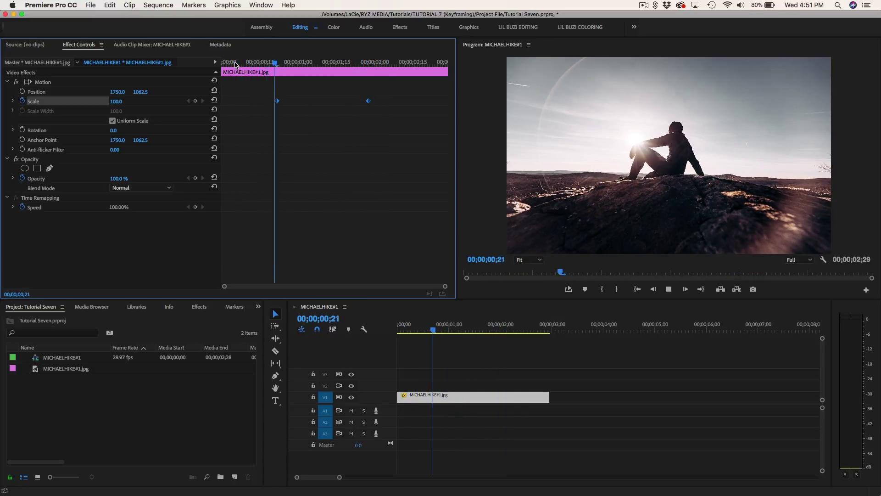
pyautogui.press('space')
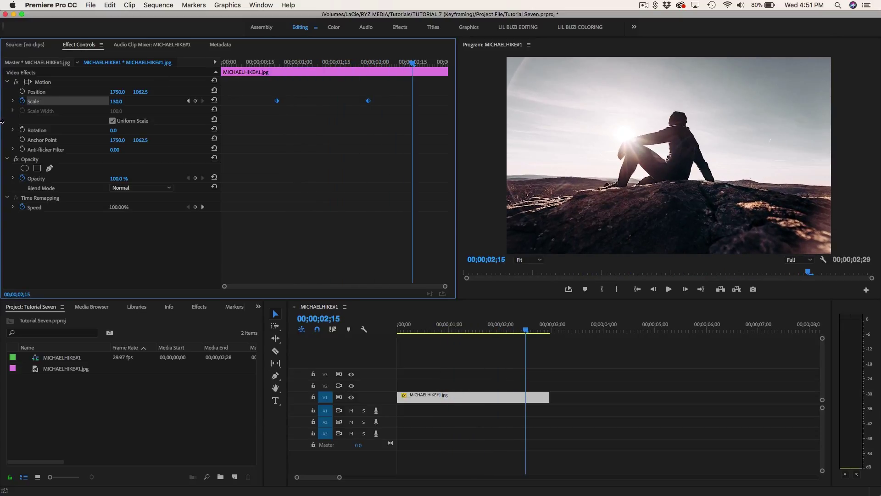
pyautogui.click(13, 102)
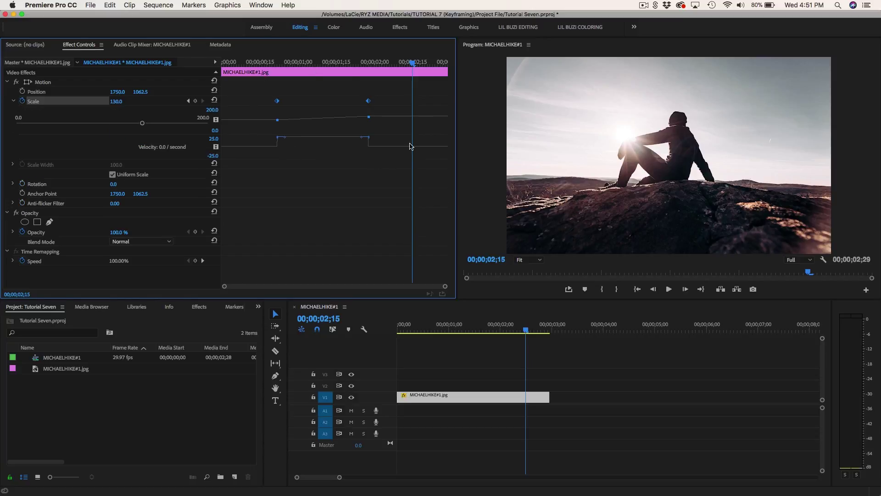
# Try Ease In on both Scale keyframes with a playback from the start, and undo the easing
pyautogui.rightClick(279, 104)
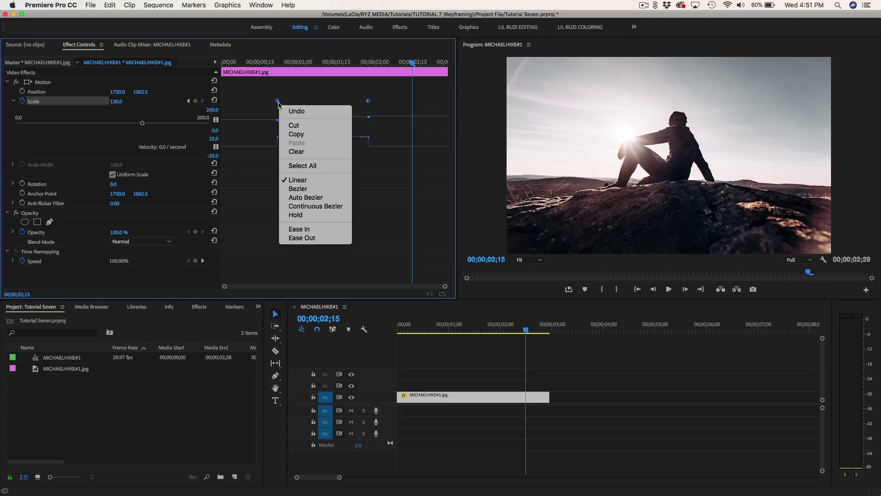
pyautogui.click(299, 228)
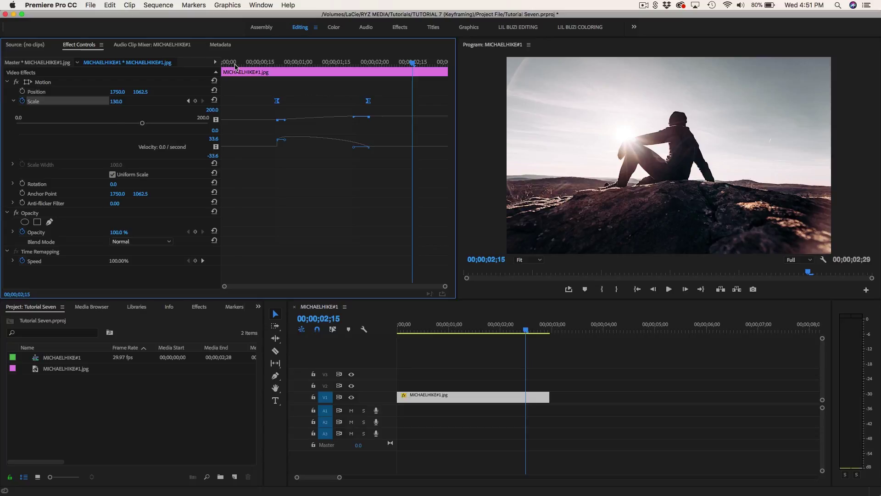
pyautogui.press('Home')
pyautogui.press('space')
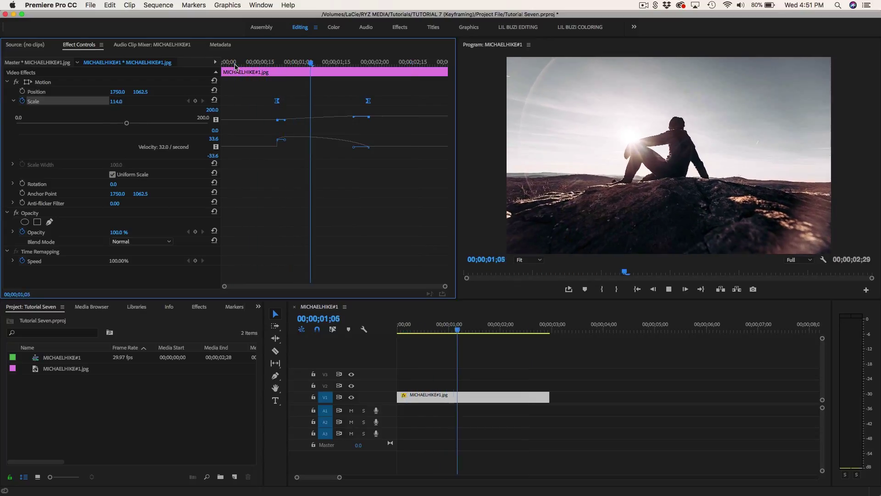
pyautogui.press('space')
pyautogui.press('super+z')
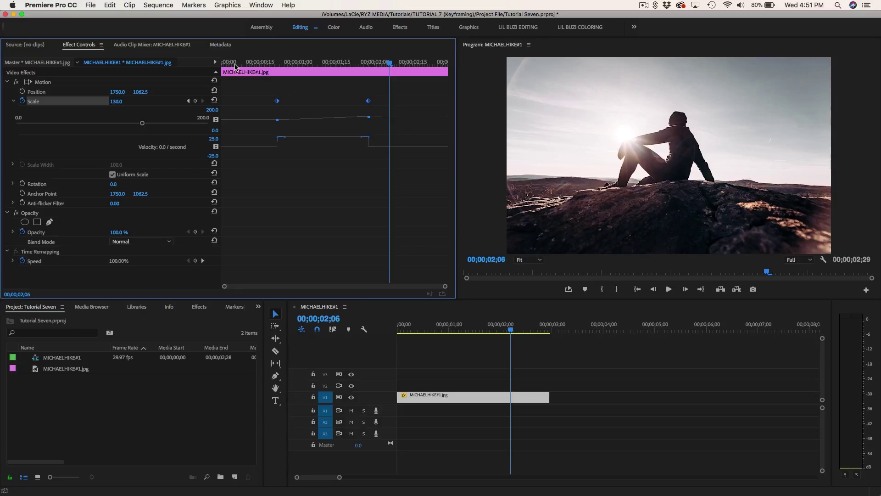
# Set both Scale keyframes to Bezier interpolation and change the Scale of the keyframe at 00;00;01;28 to 200
pyautogui.rightClick(278, 101)
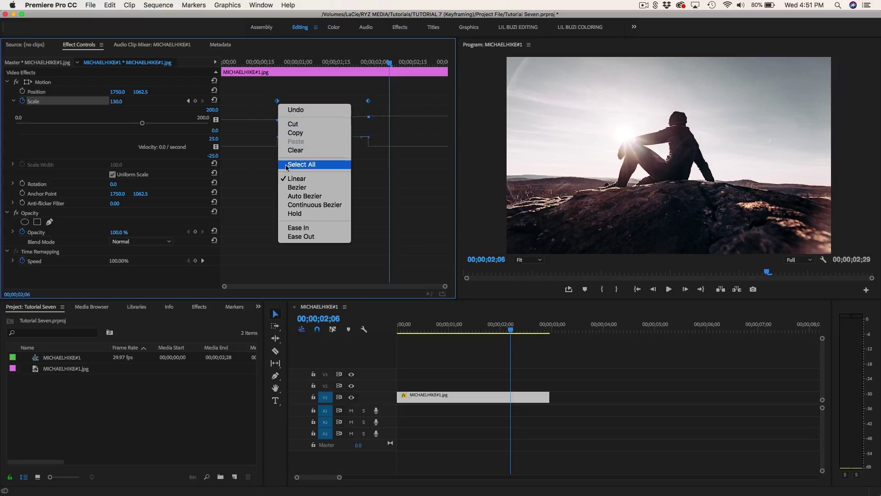
pyautogui.click(289, 188)
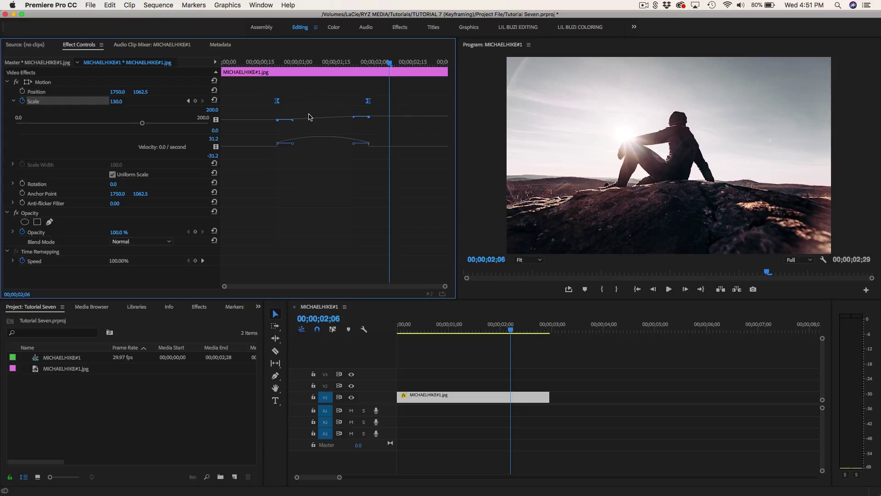
pyautogui.click(187, 100)
pyautogui.click(120, 101)
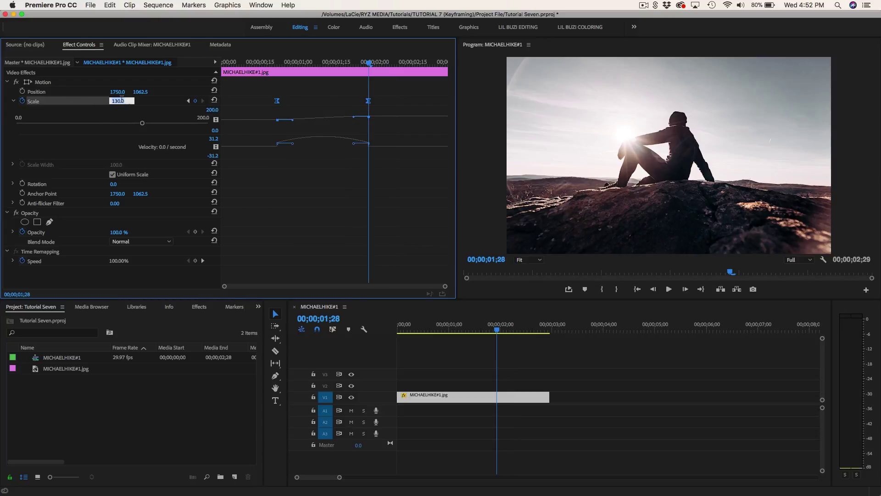
pyautogui.write('200')
pyautogui.press('Return')
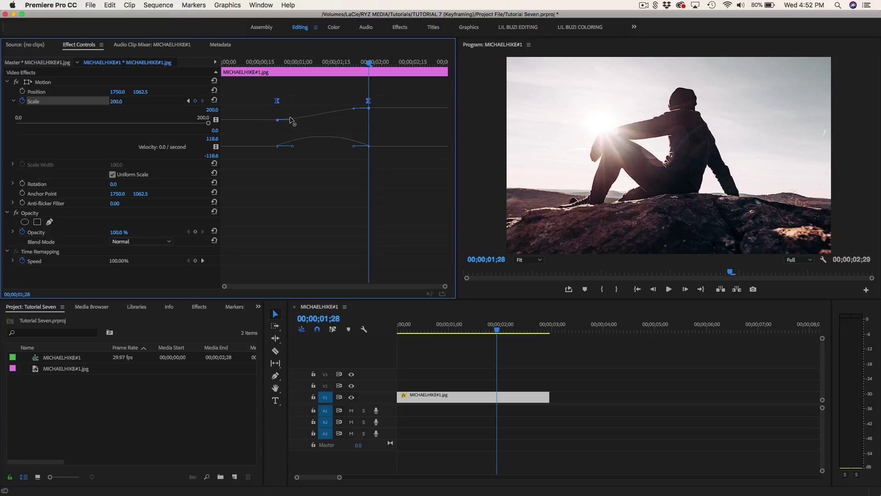
# Play the Bezier zoom from 00;00;00;06 to preview the larger scale change
pyautogui.click(236, 64)
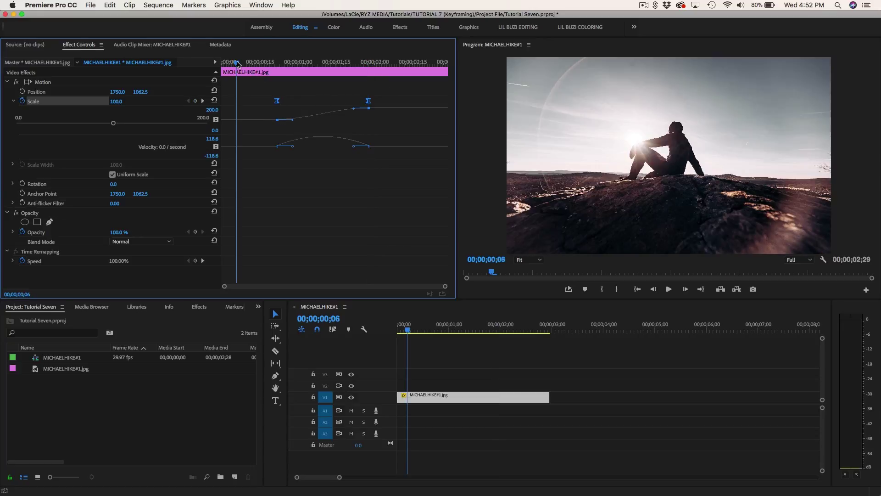
pyautogui.press('space')
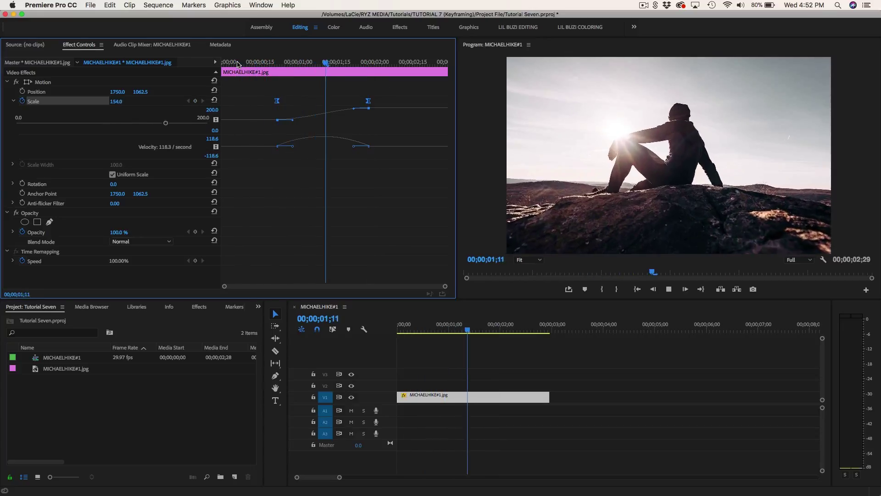
pyautogui.press('space')
# Place the playhead on the first Scale keyframe at 00;00;00;22 and raise its outgoing Bezier handle to a velocity of about 377.5 per second
pyautogui.click(275, 63)
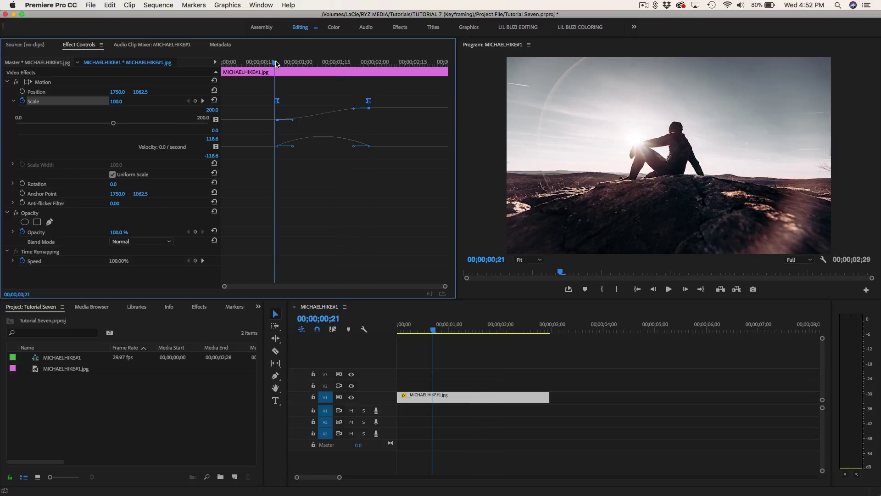
pyautogui.moveTo(276, 63); pyautogui.dragTo(278, 64)
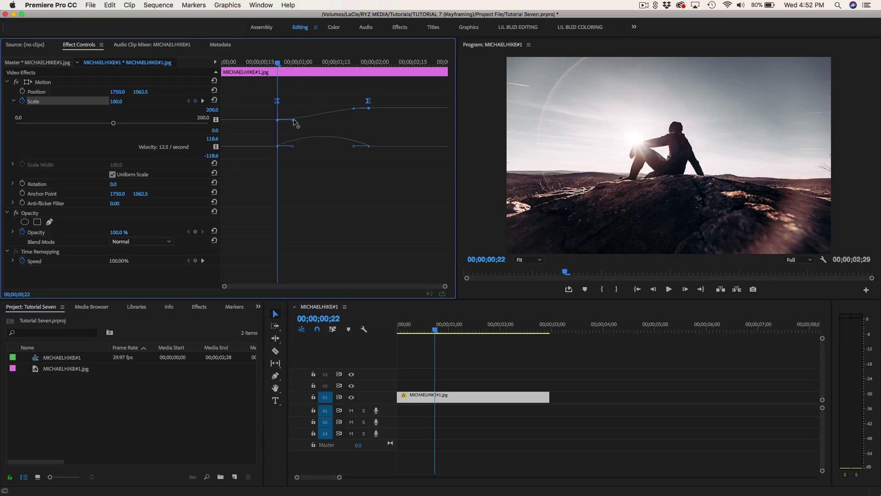
pyautogui.moveTo(293, 121)
pyautogui.mouseDown()
pyautogui.moveTo(314, 111)
pyautogui.moveTo(294, 113)
pyautogui.mouseUp()
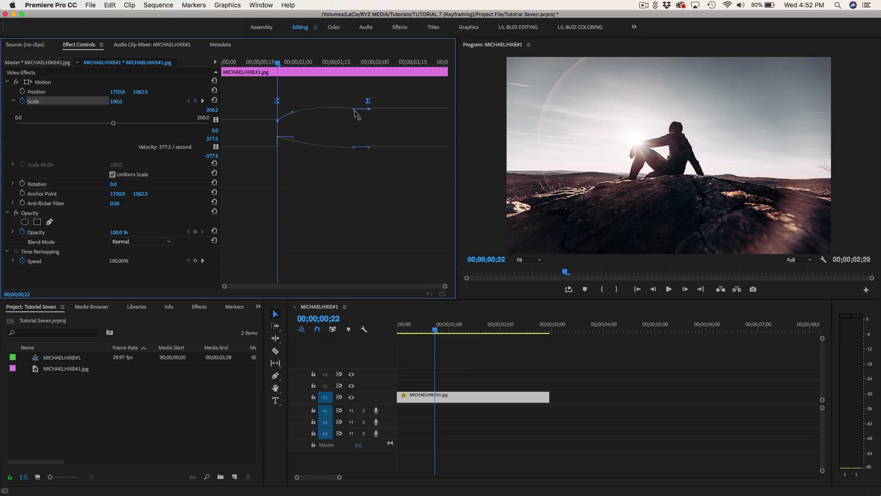
# Reshape the Scale keyframes' Bezier handles to a starting velocity of about 311.4 per second, and preview the zoom from 00;00;00;04
pyautogui.moveTo(354, 110)
pyautogui.mouseDown()
pyautogui.moveTo(366, 112)
pyautogui.moveTo(359, 109)
pyautogui.mouseUp()
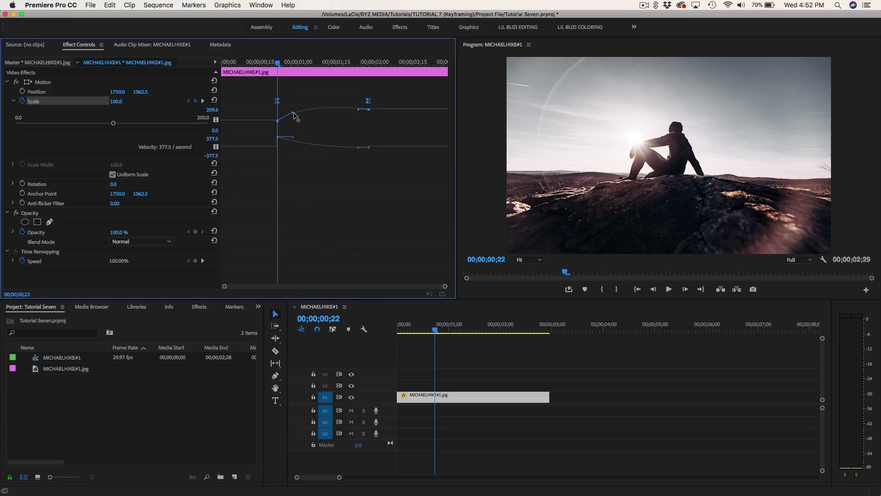
pyautogui.moveTo(291, 112); pyautogui.dragTo(289, 115)
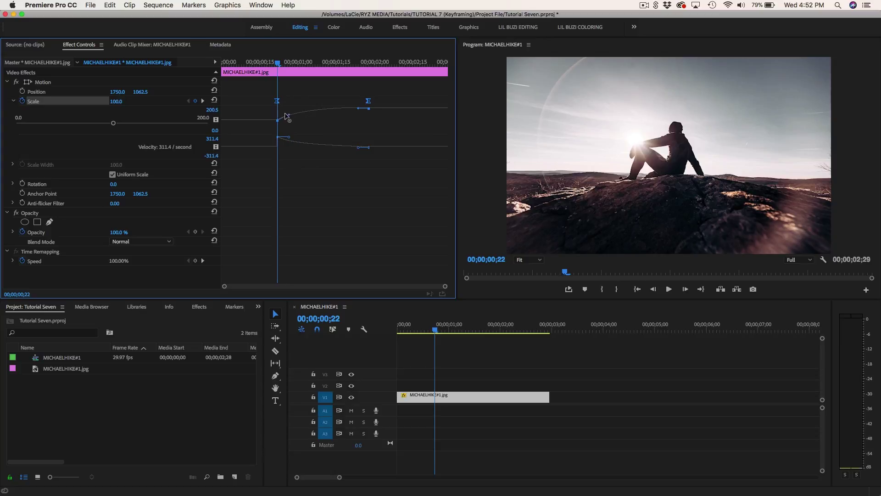
pyautogui.click(234, 64)
pyautogui.press('space')
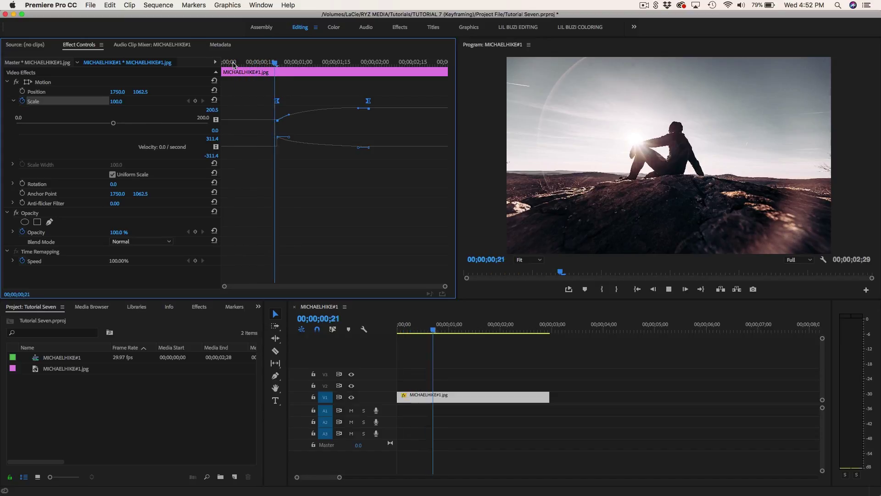
pyautogui.click(234, 64)
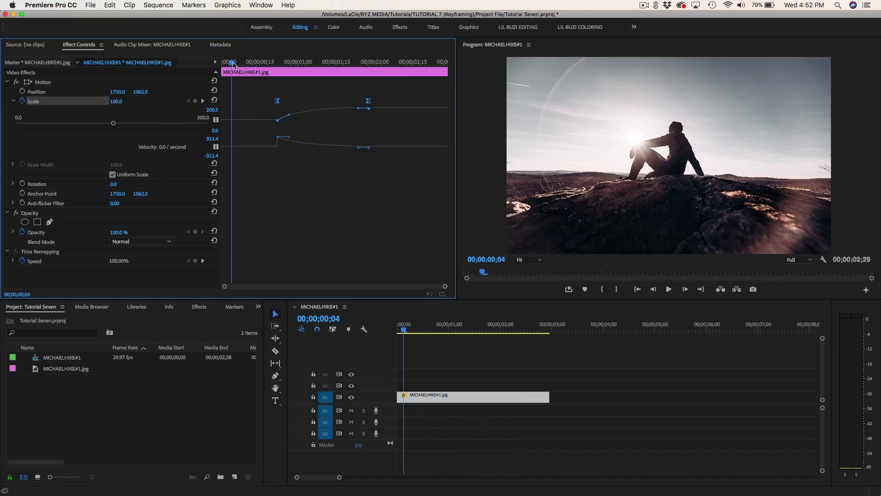
pyautogui.press('space')
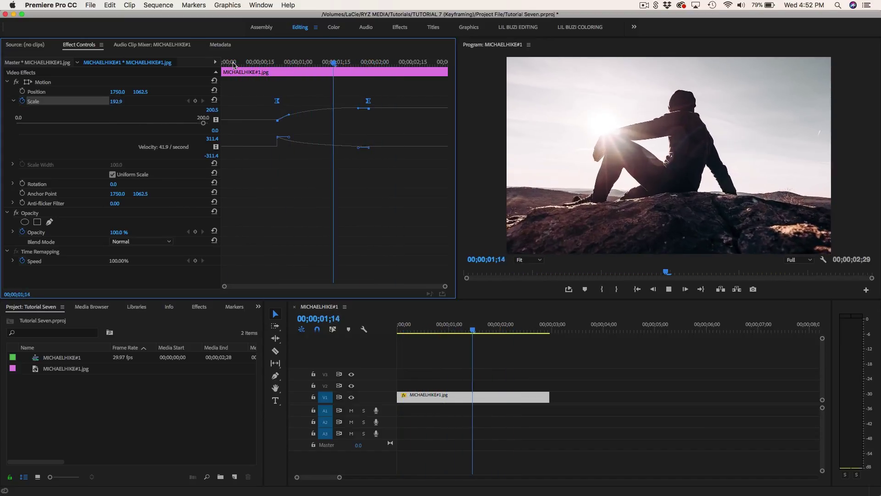
pyautogui.press('space')
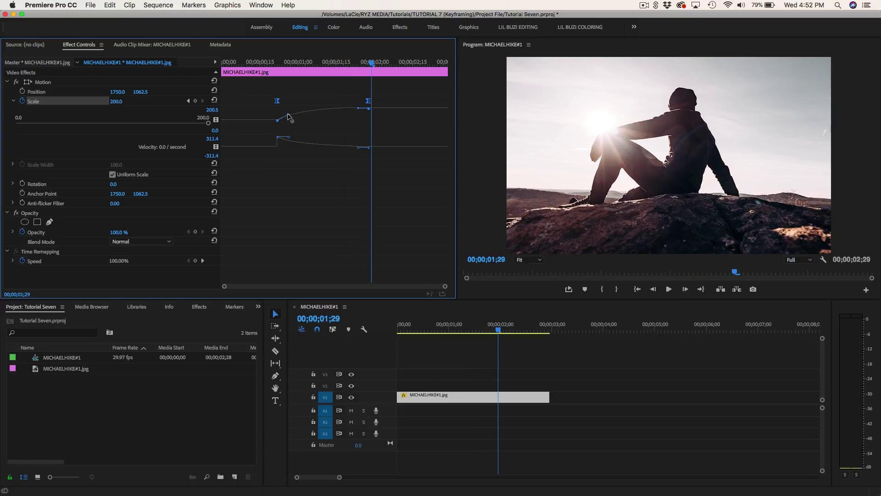
# Stretch the first Scale keyframe's handle nearly flat and steepen the last keyframe's handle for a peak velocity of about 522 per second
pyautogui.moveTo(288, 115); pyautogui.dragTo(323, 121)
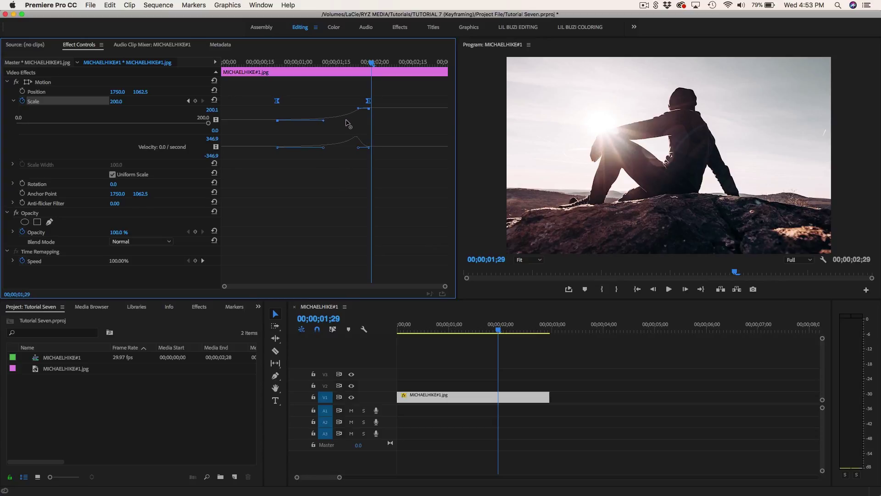
pyautogui.moveTo(357, 108); pyautogui.dragTo(363, 113)
pyautogui.click(234, 64)
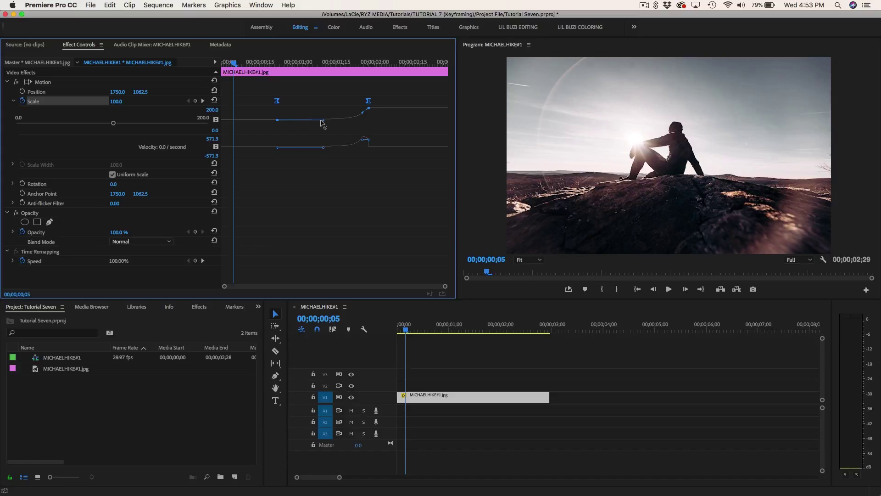
pyautogui.moveTo(323, 121); pyautogui.dragTo(323, 119)
# Play the reshaped Scale animation from 00;00;00;06 to preview the slow start and fast finish
pyautogui.press('space')
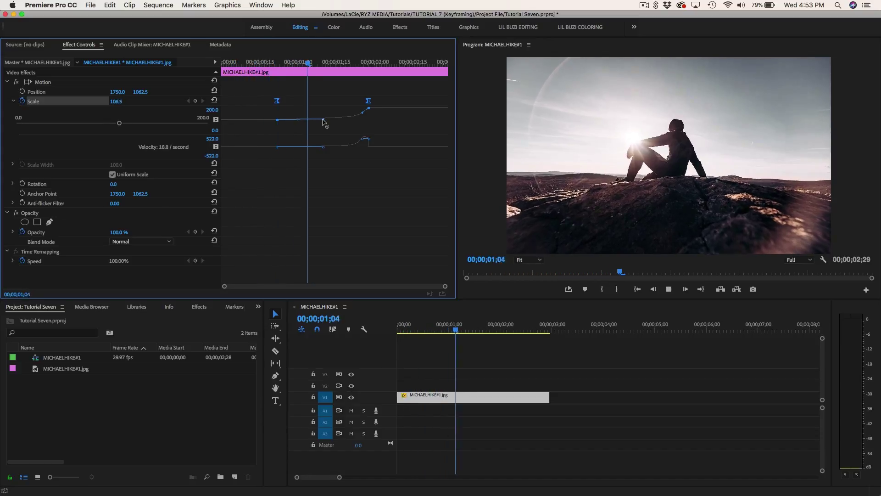
pyautogui.click(237, 64)
pyautogui.press('space')
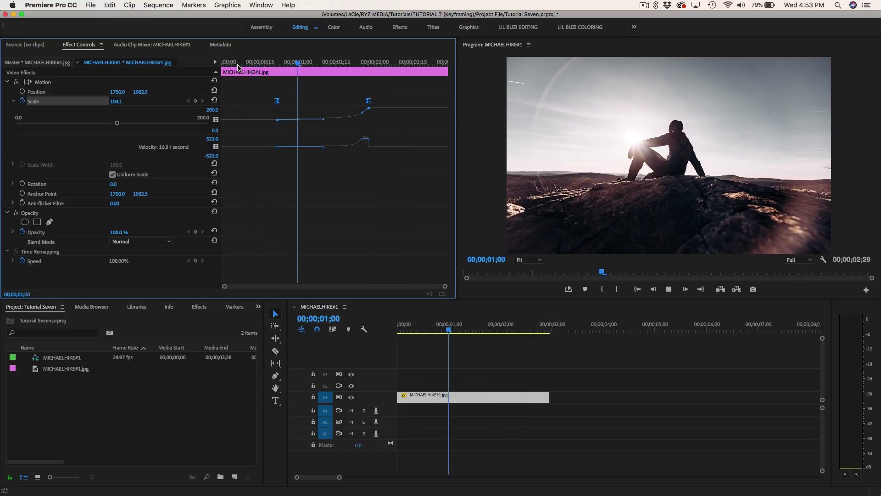
pyautogui.click(237, 65)
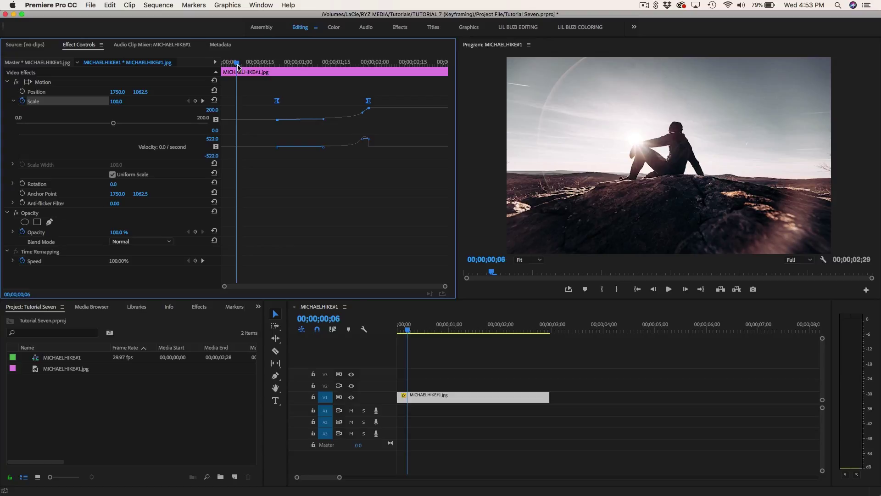
pyautogui.press('space')
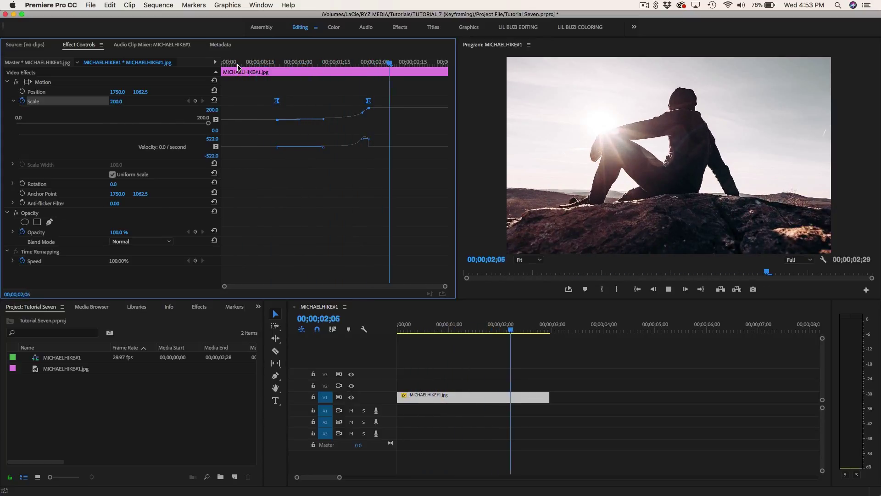
pyautogui.press('space')
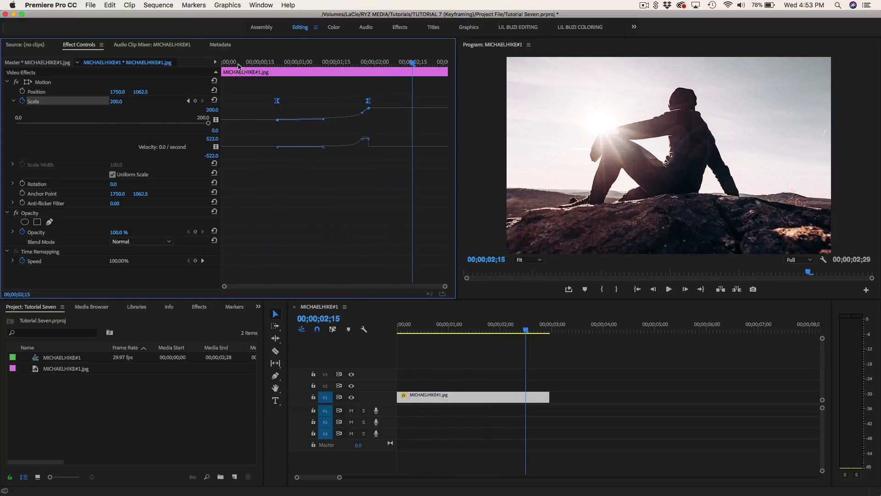
# Keyframe Position at 00;00;00;06, set its horizontal value to 1924.0 at 00;00;01;10, and smooth both keyframes' temporal interpolation
pyautogui.click(237, 64)
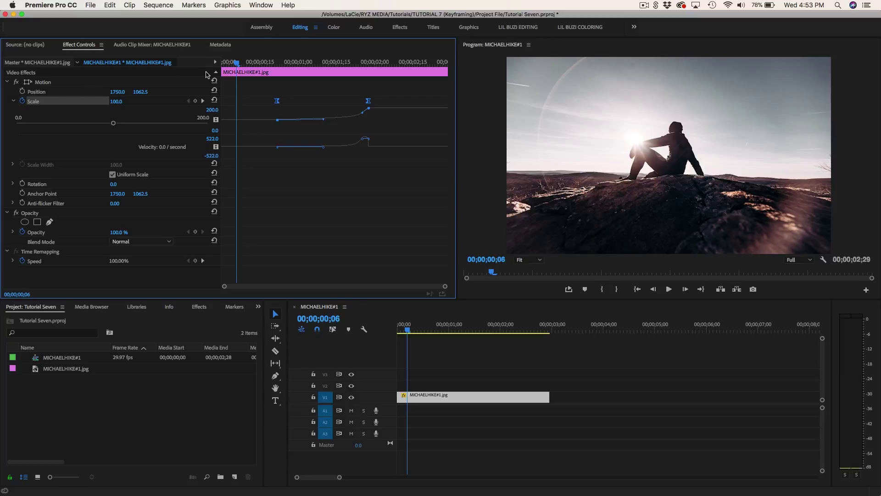
pyautogui.click(22, 92)
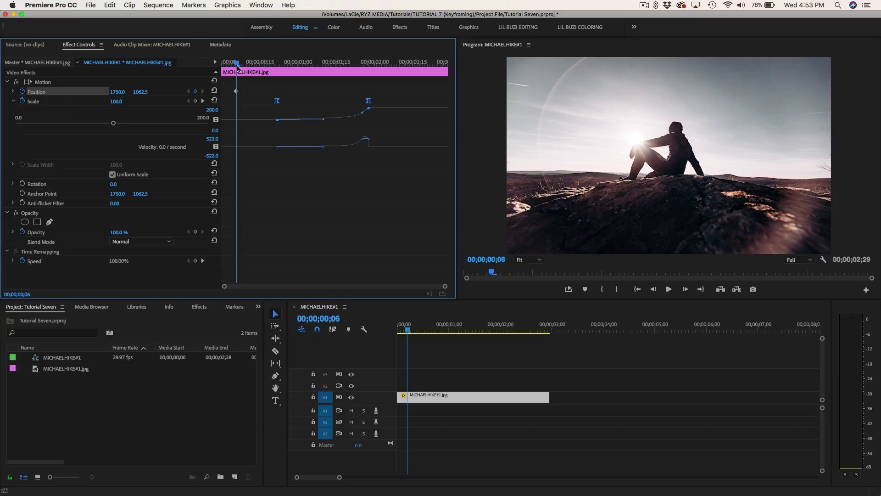
pyautogui.moveTo(237, 66); pyautogui.dragTo(323, 65)
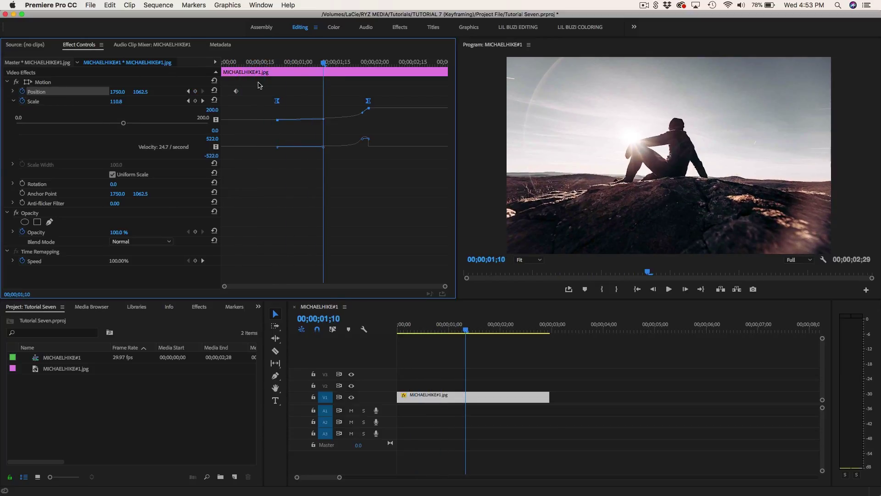
pyautogui.click(14, 94)
pyautogui.moveTo(125, 93); pyautogui.dragTo(204, 93)
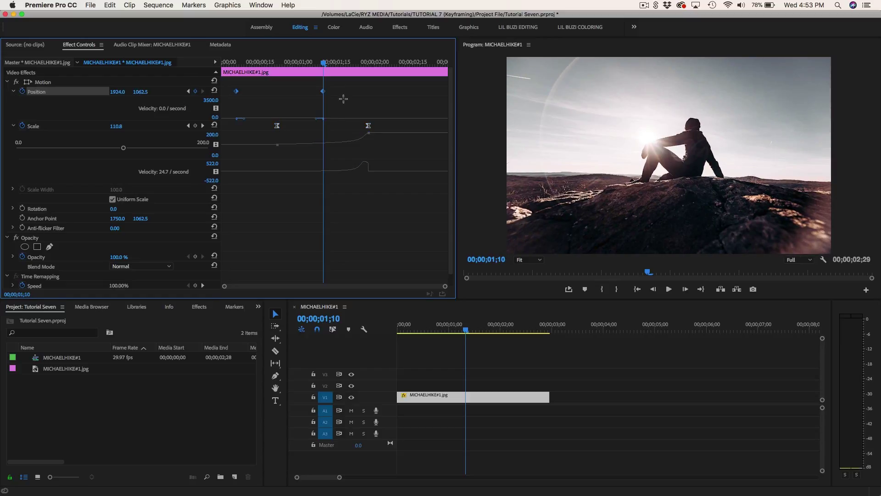
pyautogui.rightClick(324, 94)
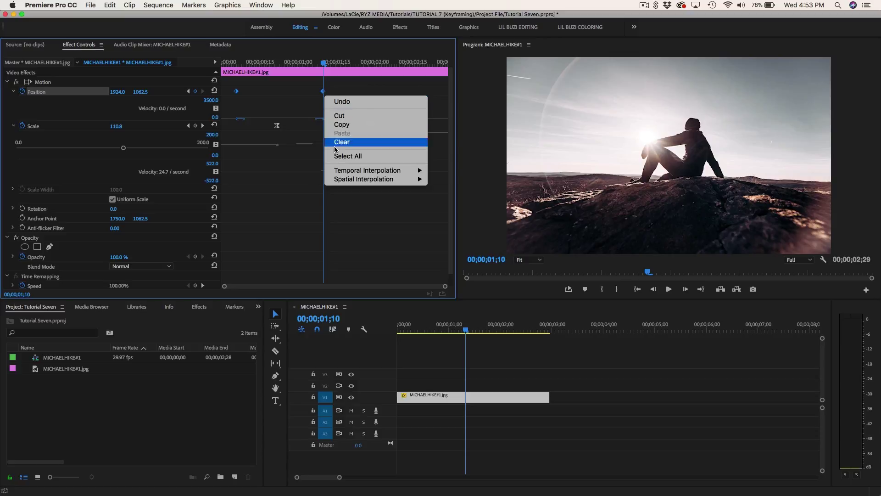
pyautogui.moveTo(379, 171)
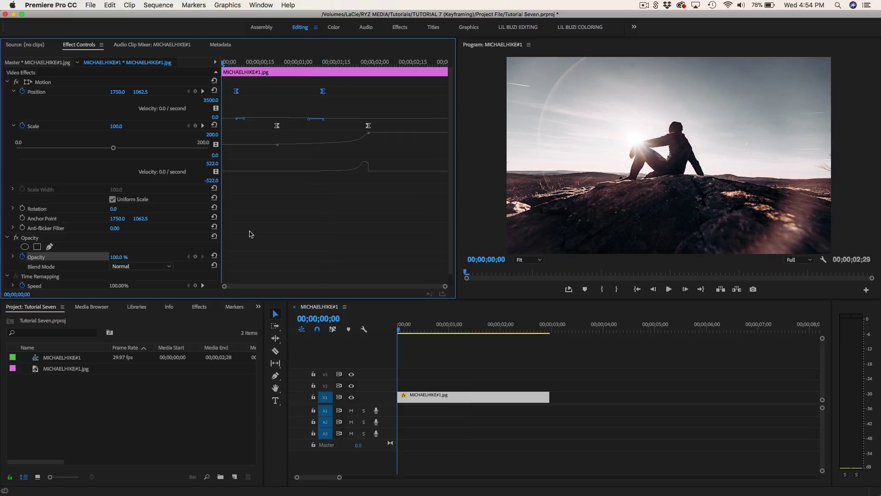
# Keyframe Opacity from 0% at 00;00;00;00 to 100% at 00;00;01;09, and play the fade-in from the start
pyautogui.scroll(-1, 250, 234)
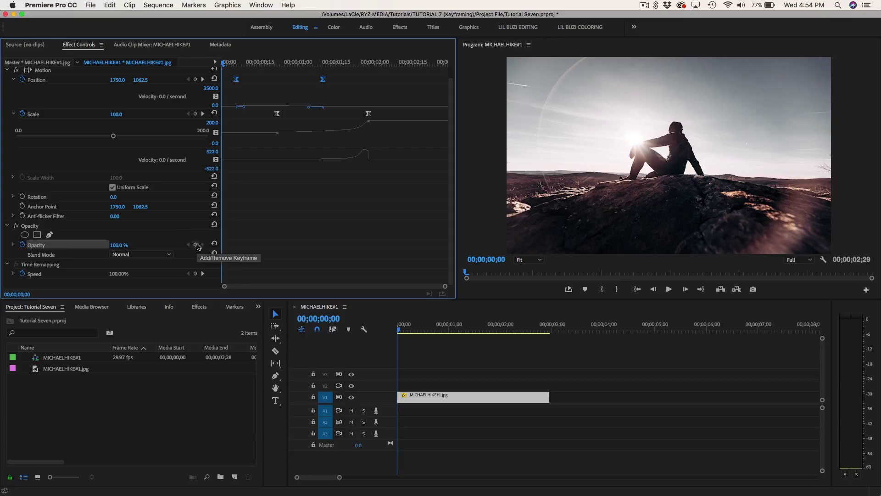
pyautogui.click(121, 244)
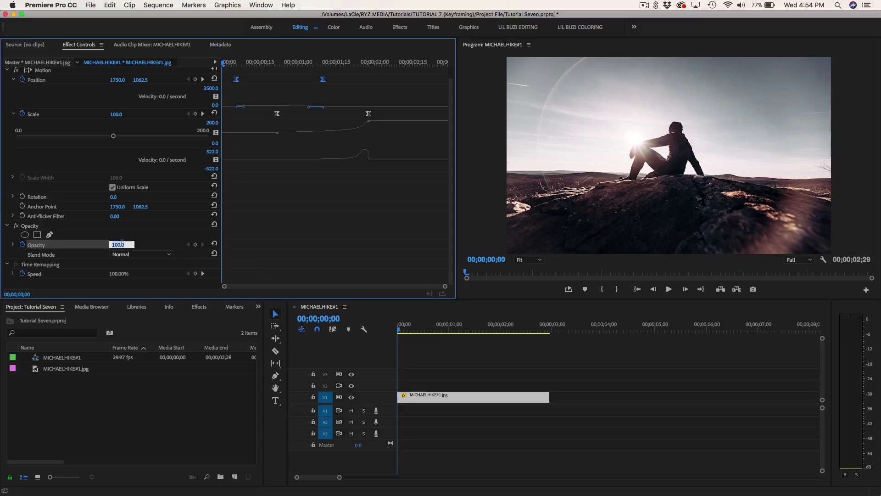
pyautogui.write('0')
pyautogui.press('Return')
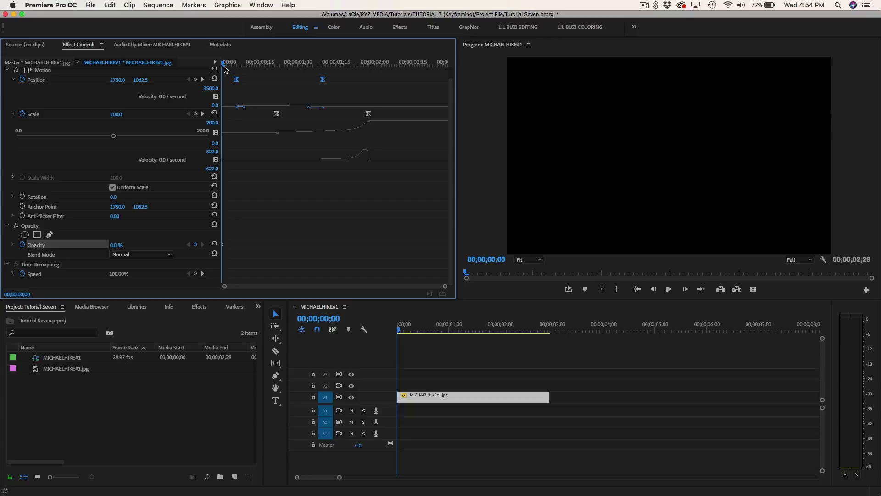
pyautogui.moveTo(224, 67); pyautogui.dragTo(322, 76)
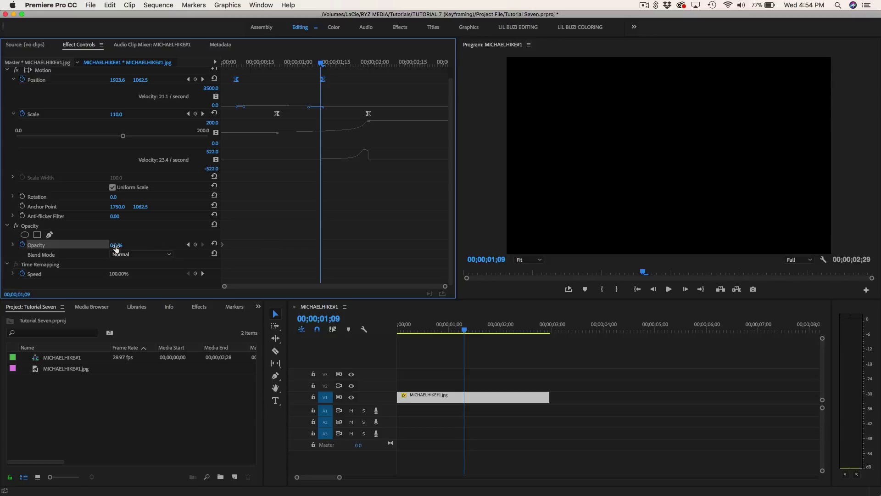
pyautogui.moveTo(115, 244); pyautogui.dragTo(170, 244)
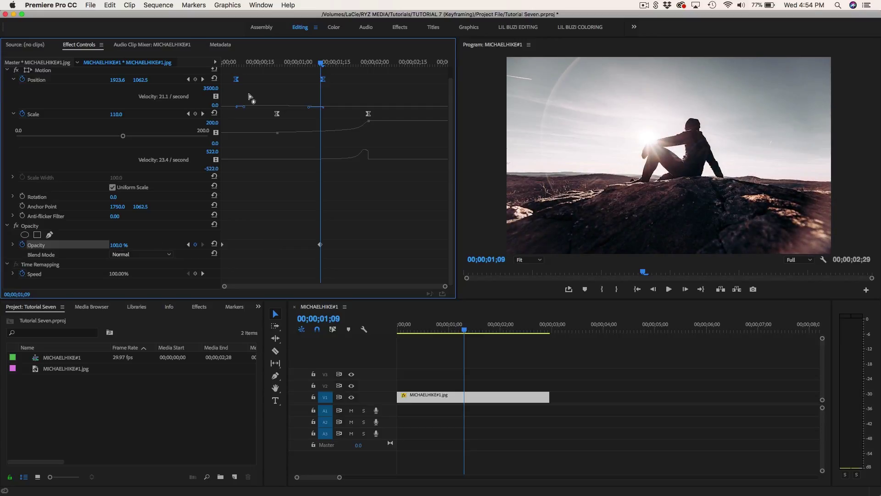
pyautogui.press('Home')
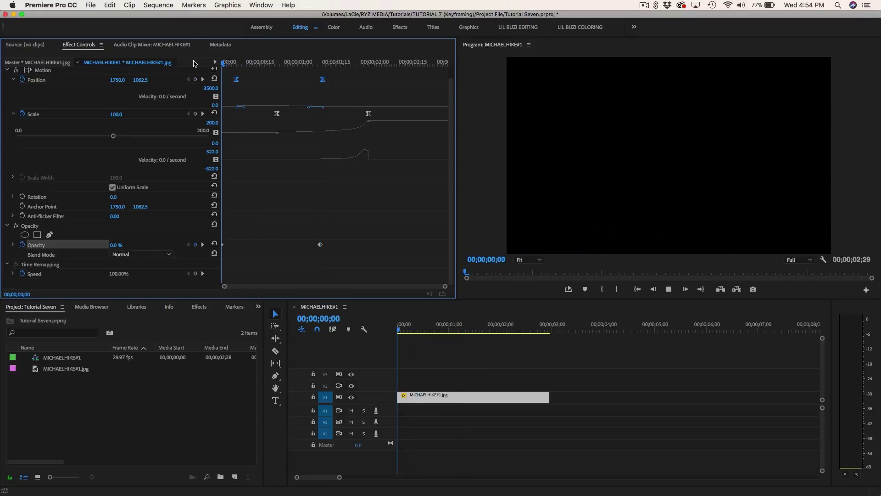
pyautogui.press('space')
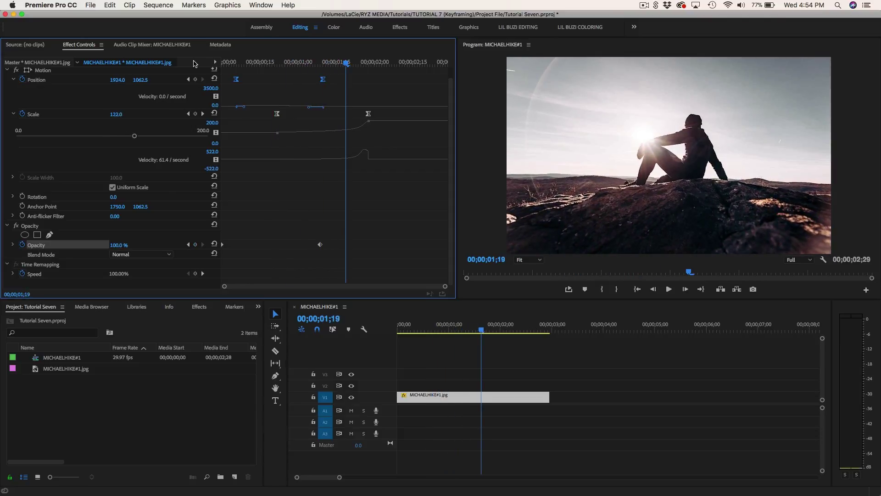
# Turn off the Position and Scale animation, deleting their keyframes, and play the opacity fade alone from the start
pyautogui.scroll(1, 309, 138)
pyautogui.click(22, 91)
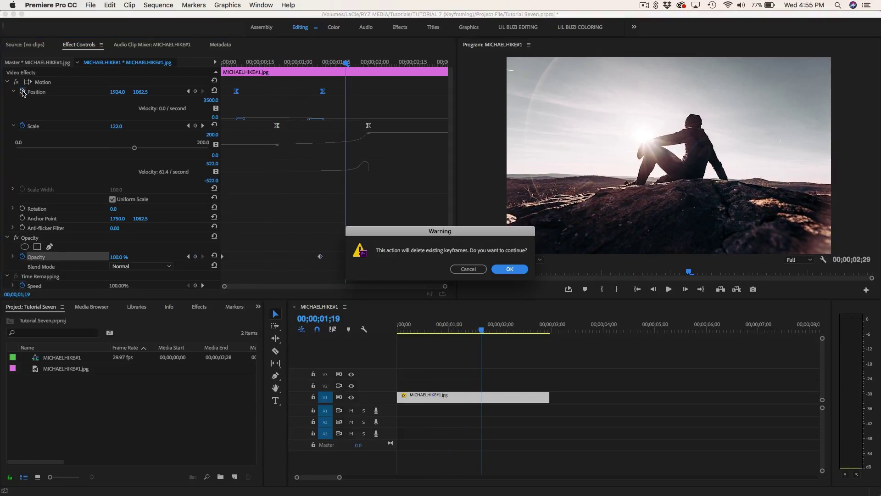
pyautogui.press('Return')
pyautogui.click(22, 101)
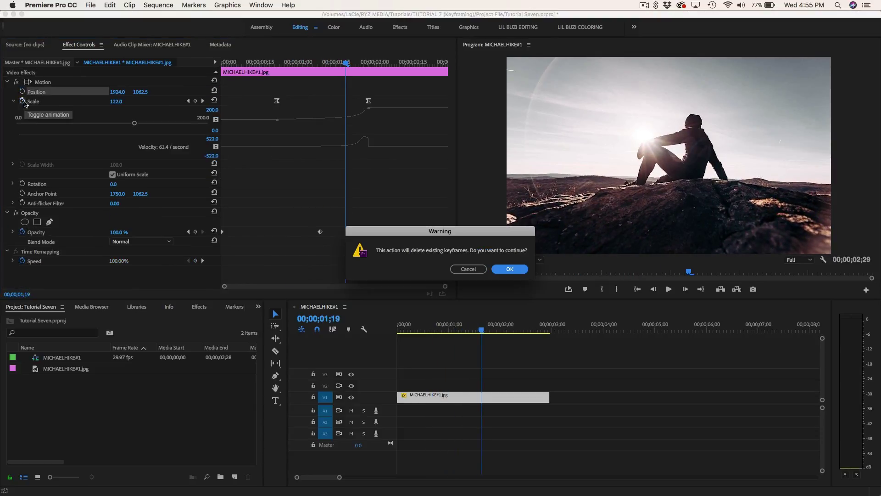
pyautogui.press('Return')
pyautogui.moveTo(232, 61); pyautogui.dragTo(198, 74)
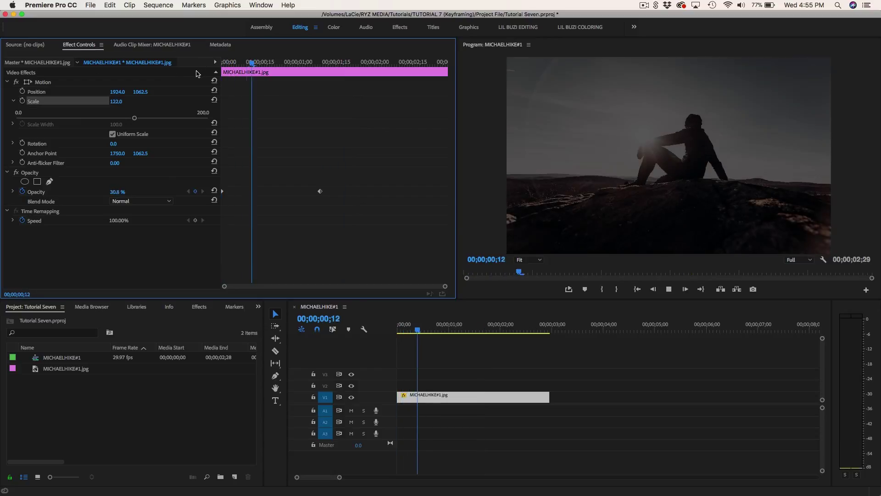
pyautogui.press('space')
# Move the second Opacity keyframe to about 00;00;02;19 and set both Opacity keyframes to Bezier interpolation
pyautogui.moveTo(320, 191); pyautogui.dragTo(218, 189)
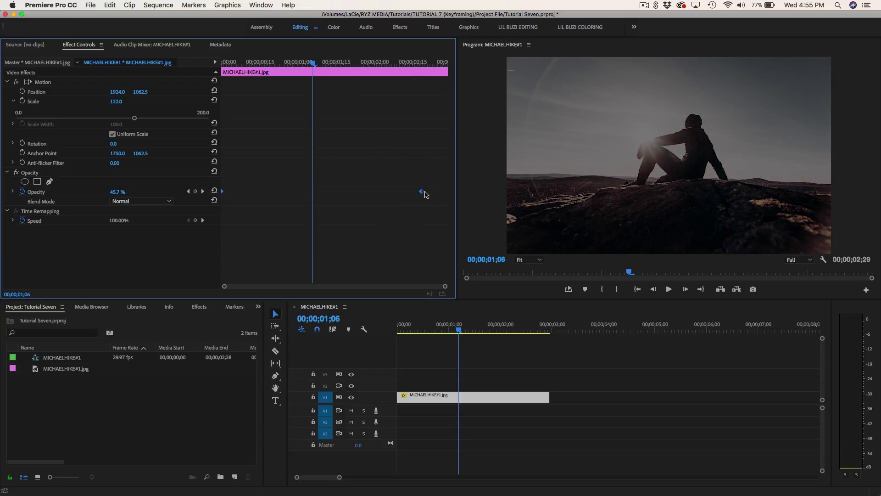
pyautogui.rightClick(425, 193)
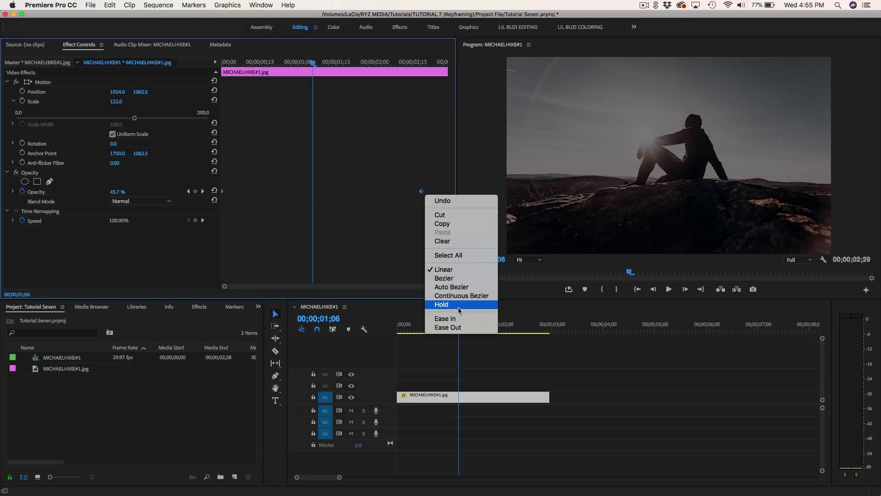
pyautogui.click(462, 278)
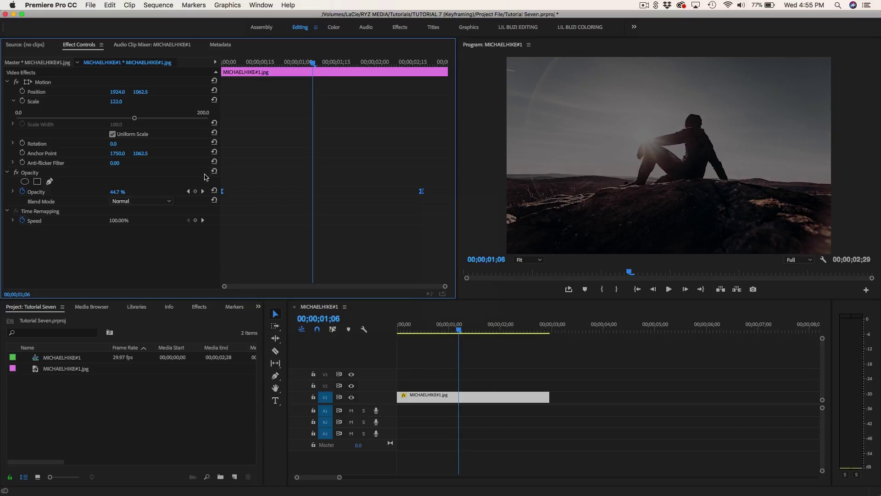
# Shape the Opacity curve with a nearly flat starting handle and an end handle steepened to a velocity of about 113.4 per second
pyautogui.click(13, 191)
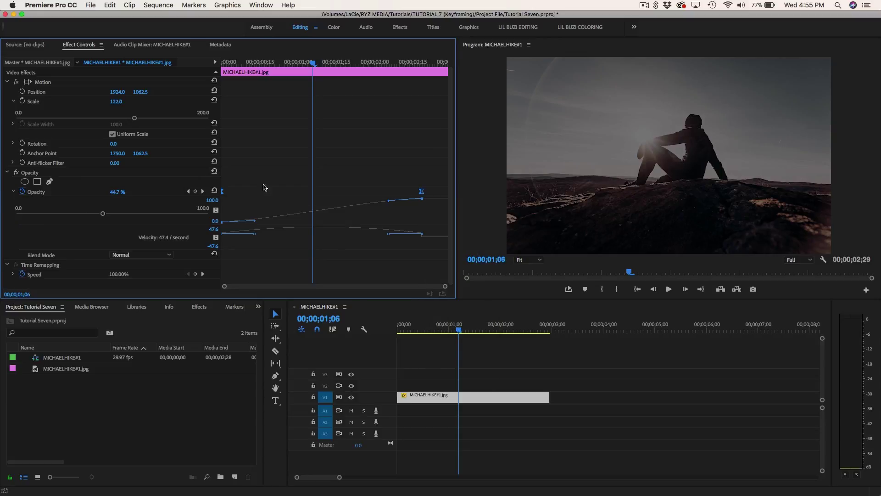
pyautogui.moveTo(388, 201); pyautogui.dragTo(391, 209)
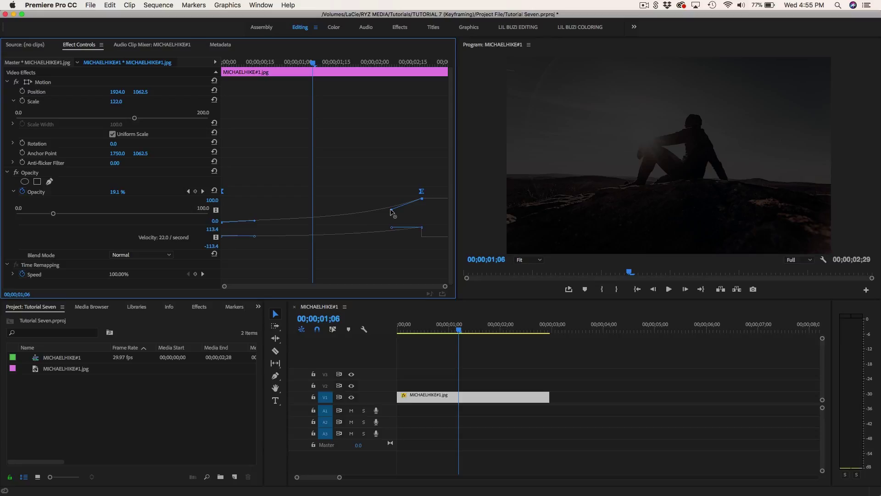
pyautogui.moveTo(256, 223); pyautogui.dragTo(258, 222)
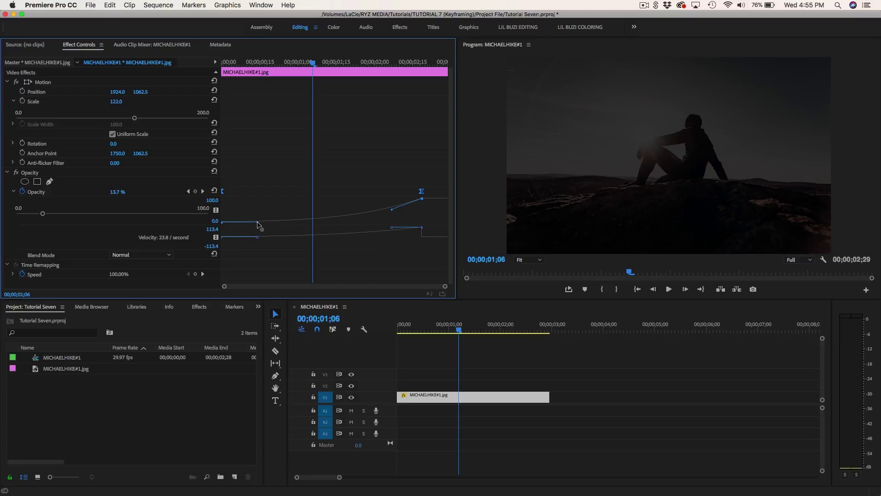
# Play the Bezier opacity fade from the start of the clip, and advance the playhead to 00;00;02;21
pyautogui.moveTo(234, 63); pyautogui.dragTo(196, 68)
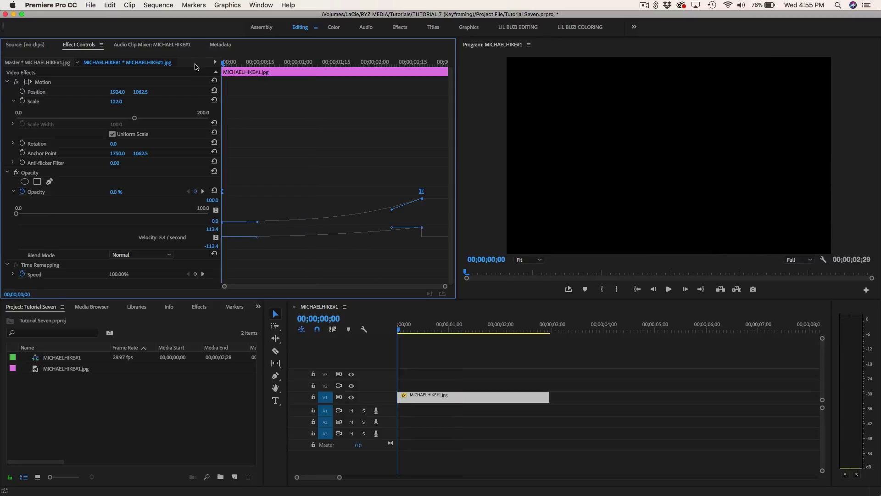
pyautogui.press('space')
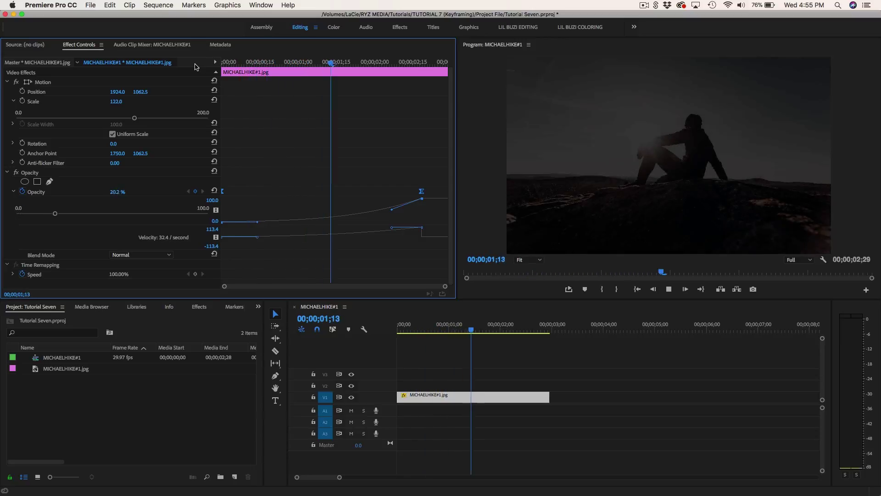
pyautogui.press('space')
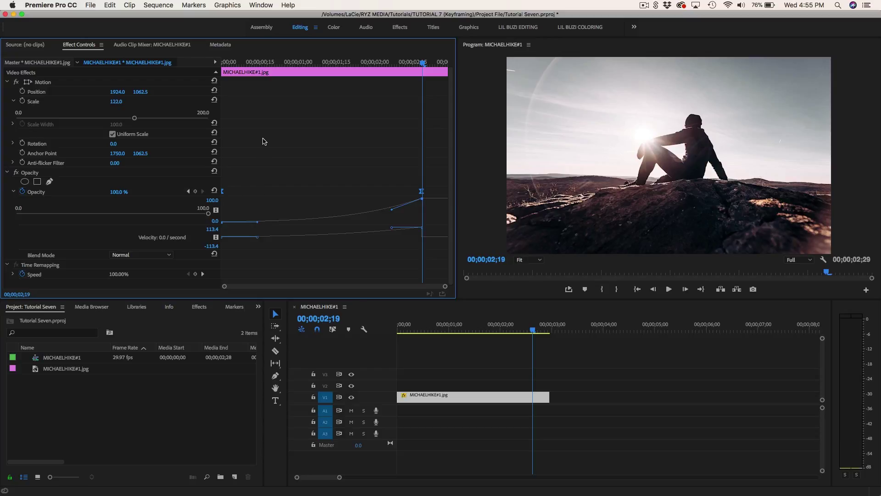
pyautogui.press('Right')
pyautogui.press('Right')
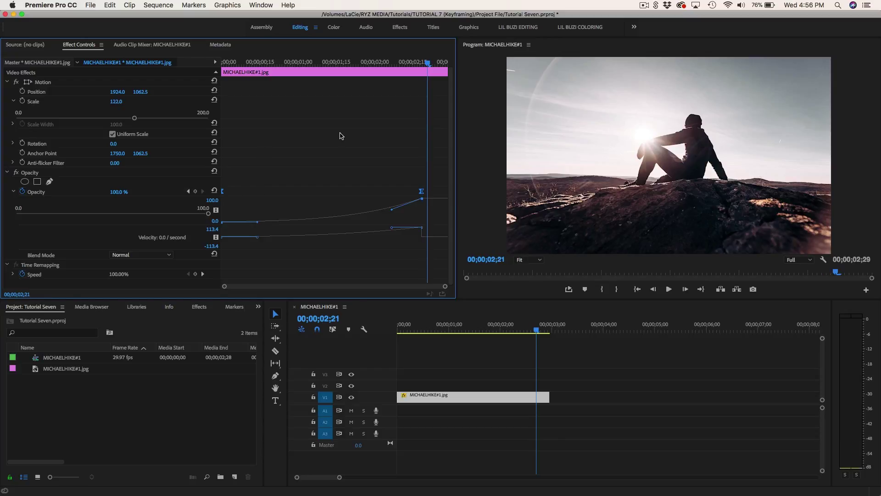